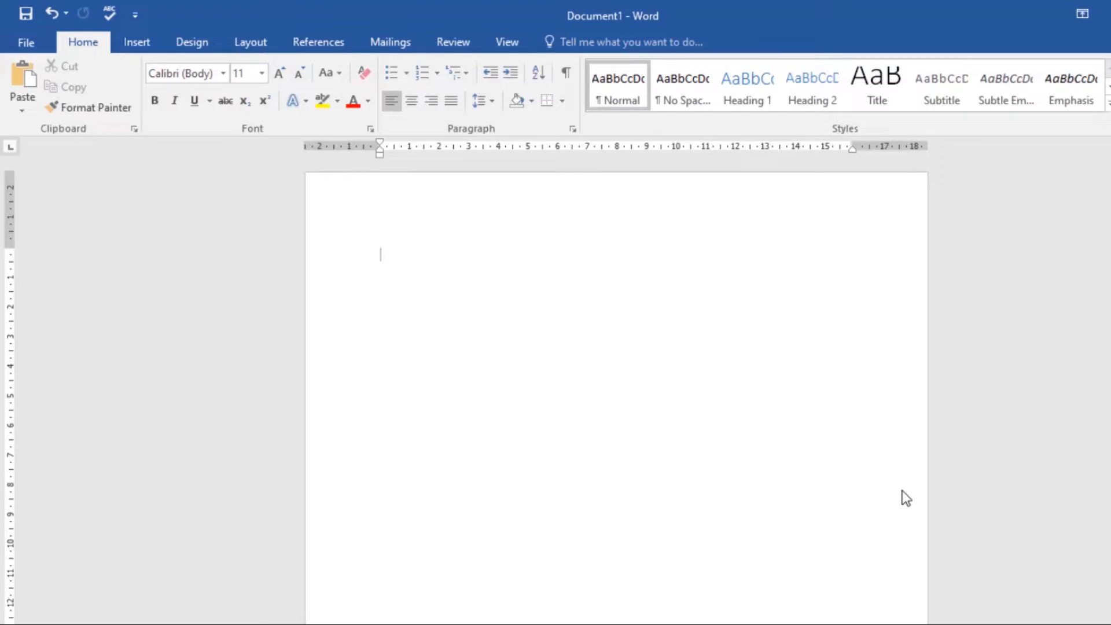
- Insert a table of six columns and seven rows, and undo the insertion
{"action": "left_click", "coordinate": [149, 46]}
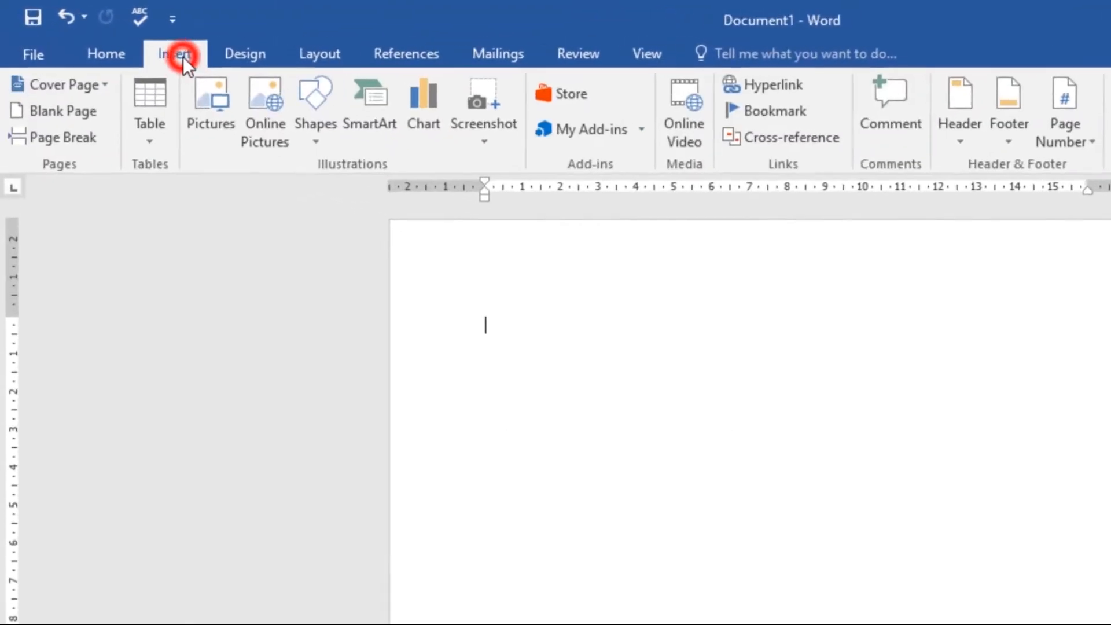
{"action": "left_click", "coordinate": [125, 117]}
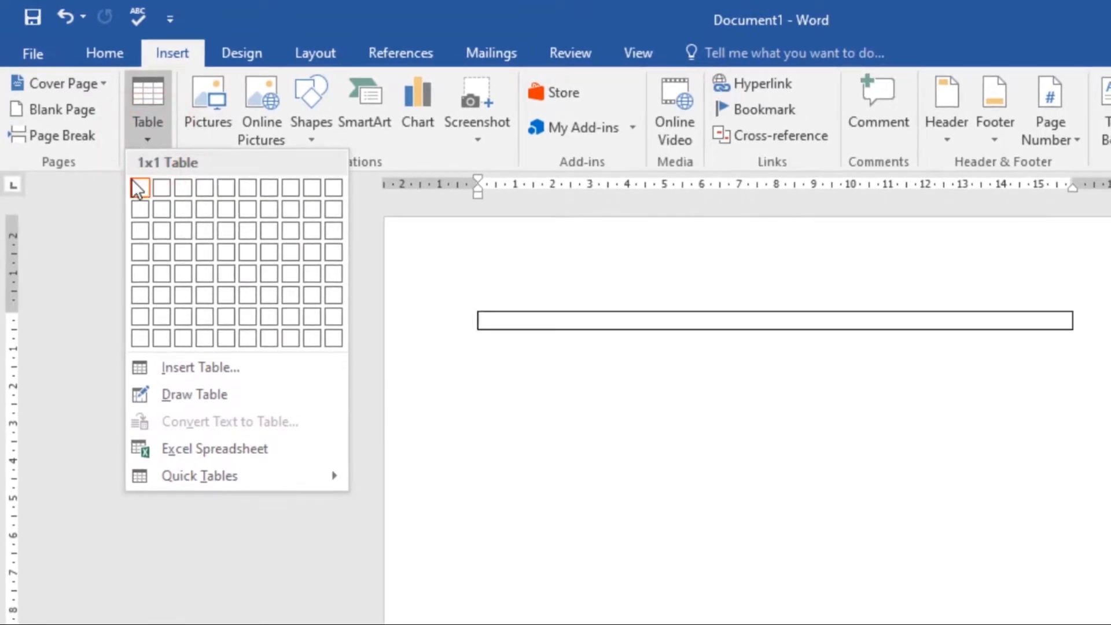
{"action": "left_click", "coordinate": [256, 314]}
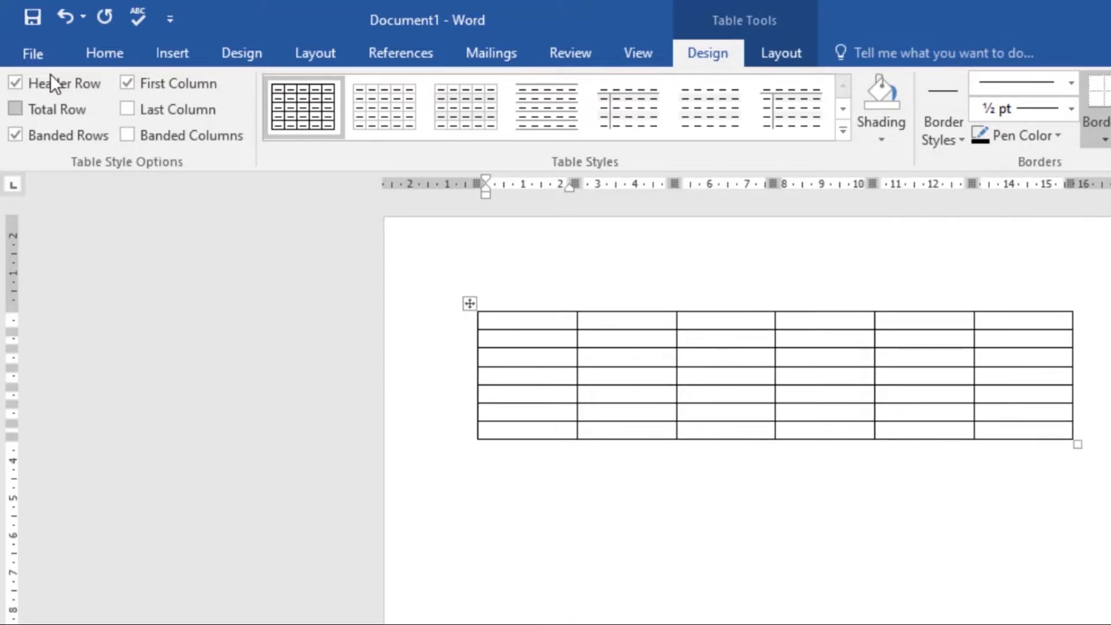
{"action": "left_click", "coordinate": [66, 22]}
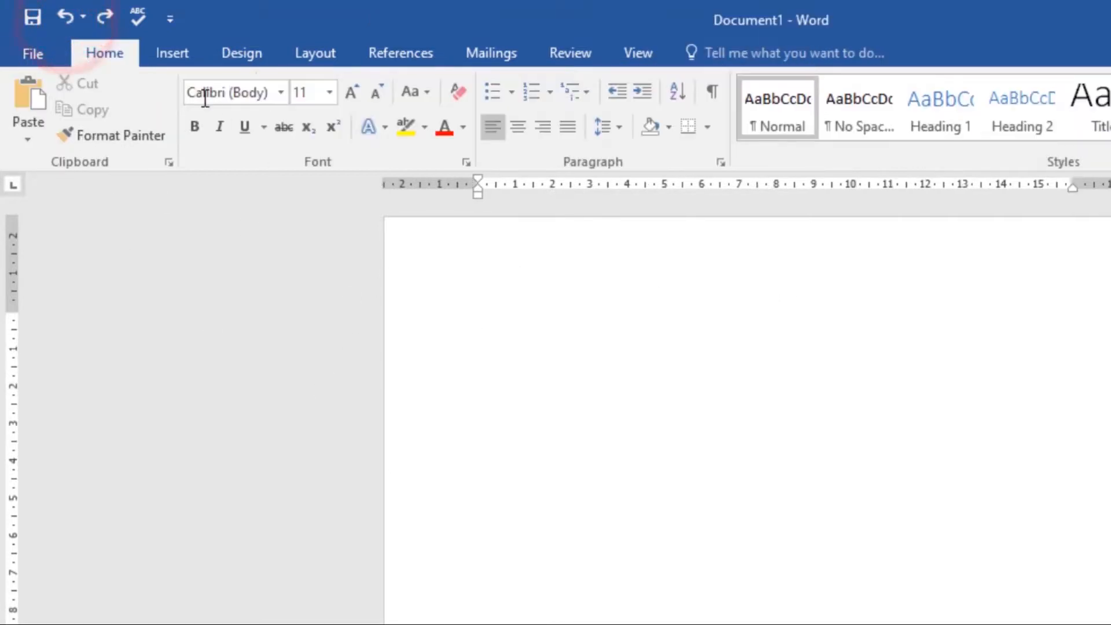
- Insert a table with 6 columns and 4 rows through the Insert Table dialog, keeping the automatic fixed column width
{"action": "left_click", "coordinate": [174, 58]}
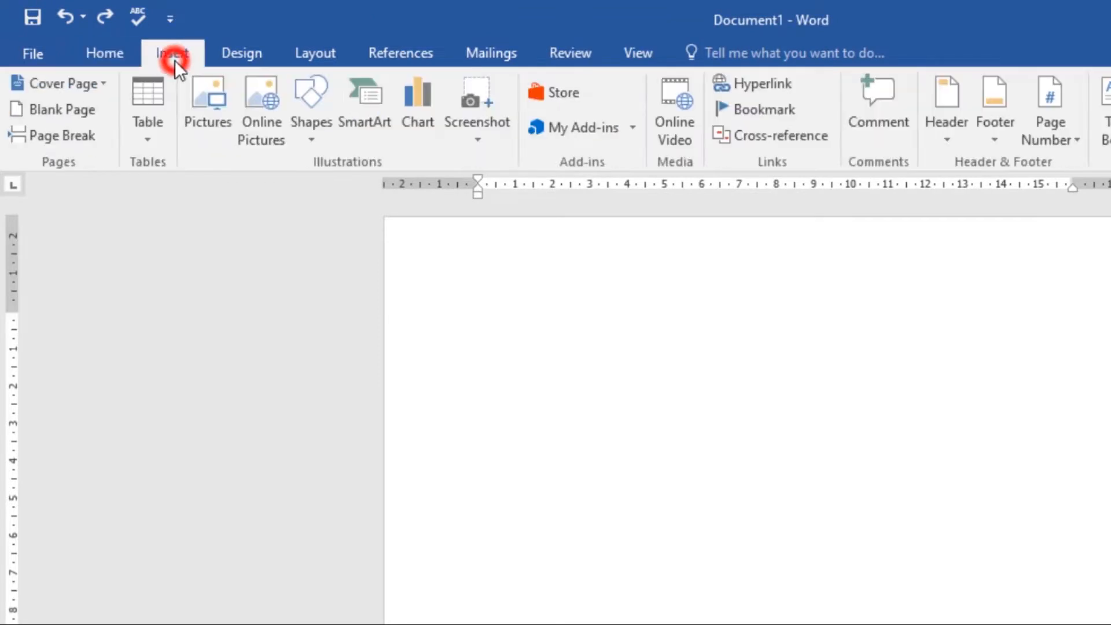
{"action": "left_click", "coordinate": [146, 142]}
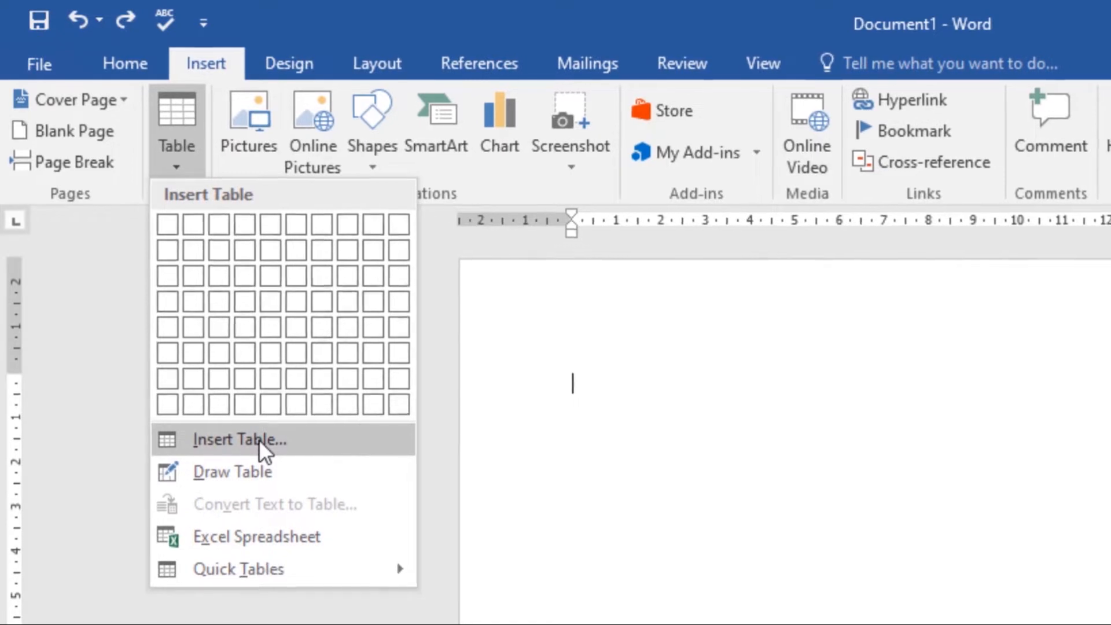
{"action": "left_click", "coordinate": [259, 440]}
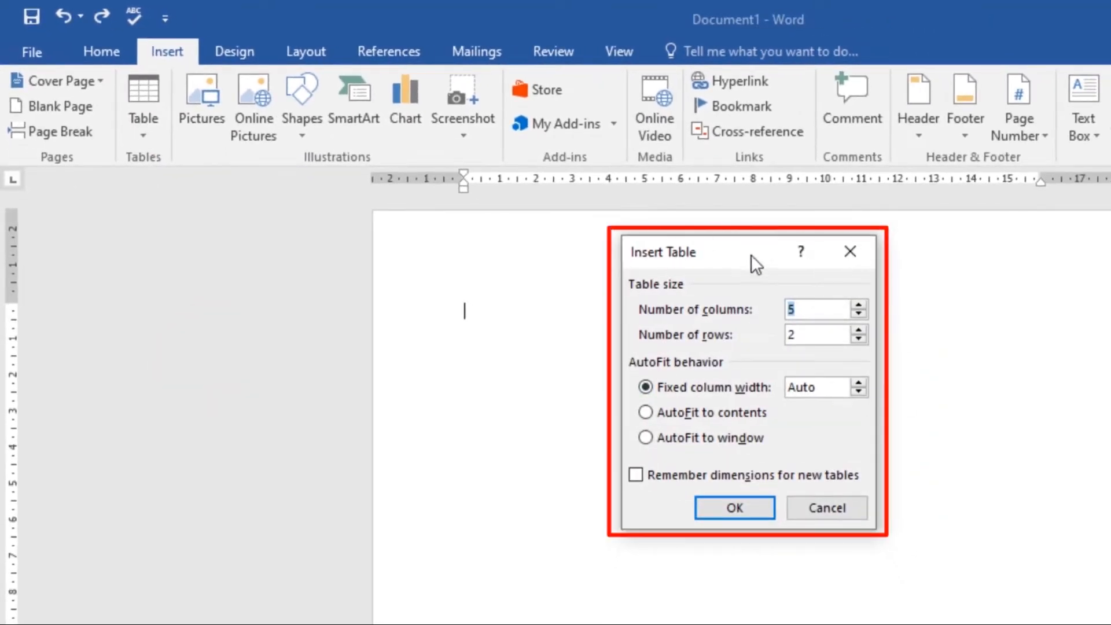
{"action": "left_click_drag", "start_coordinate": [751, 255], "coordinate": [615, 259]}
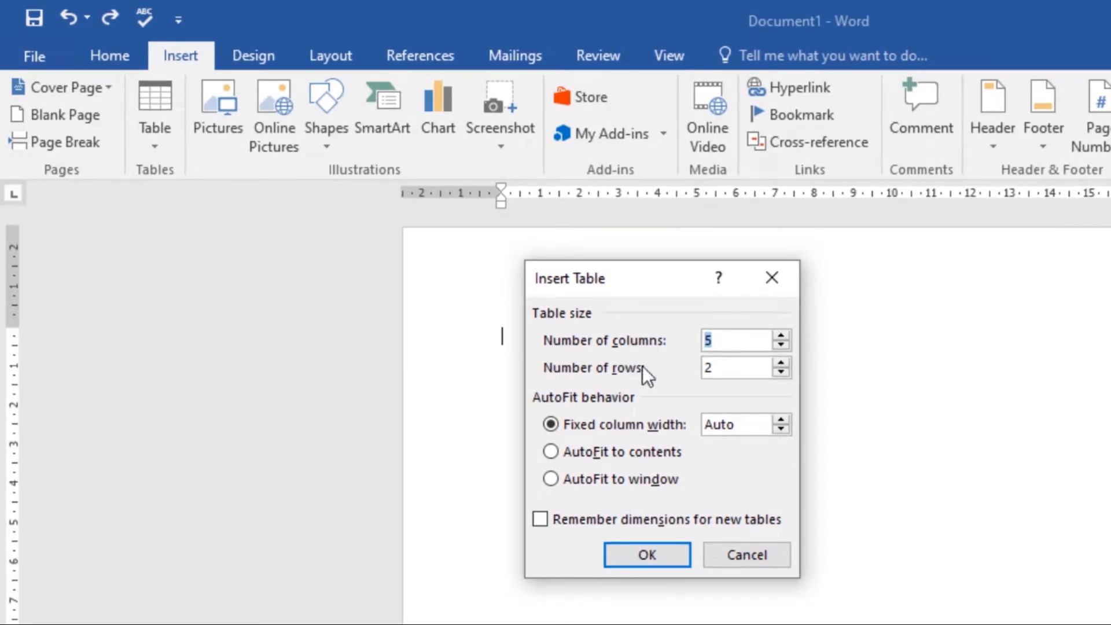
{"action": "left_click", "coordinate": [782, 363]}
{"action": "left_click", "coordinate": [781, 363]}
{"action": "left_click", "coordinate": [782, 362]}
{"action": "left_click", "coordinate": [779, 374]}
{"action": "left_click", "coordinate": [782, 336]}
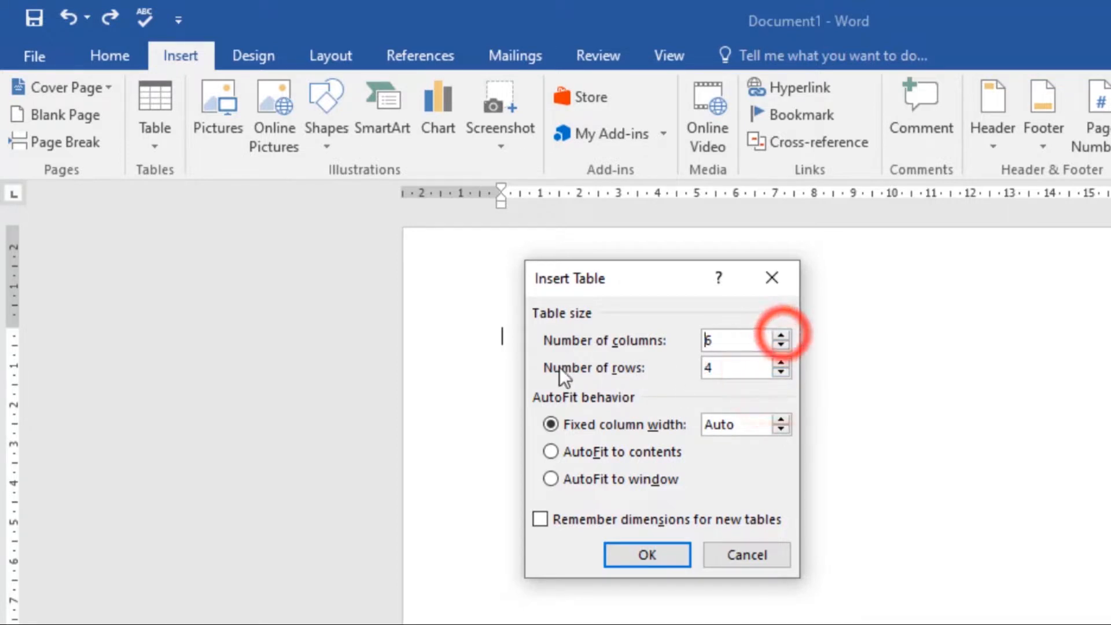
{"action": "left_click", "coordinate": [647, 555]}
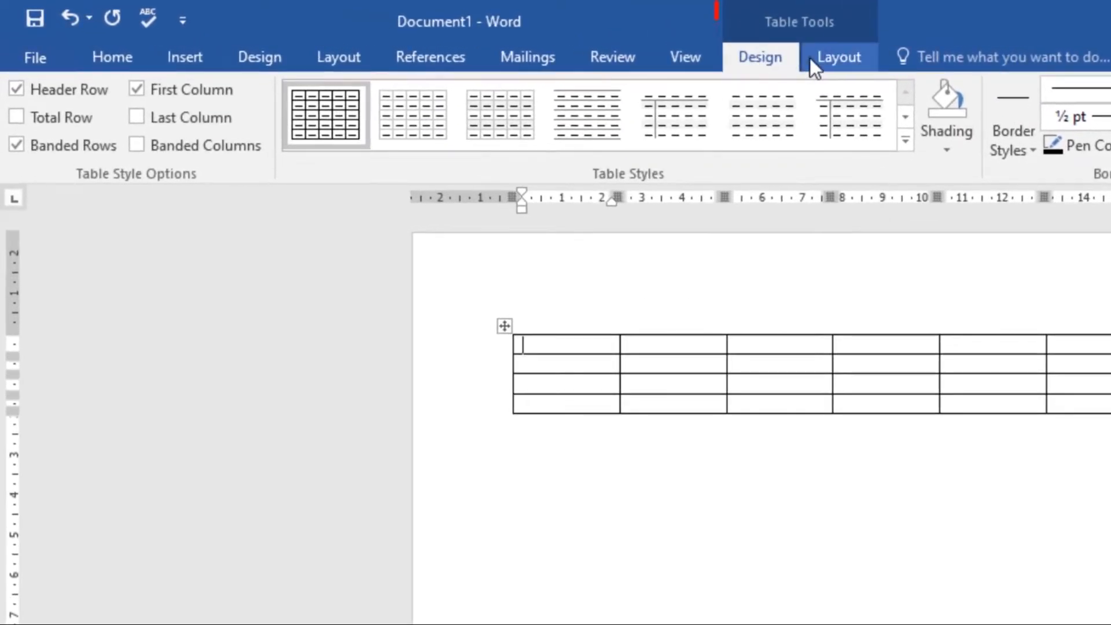
- Apply the black and grey grid table style with a solid black header row and first column to the table
{"action": "left_click", "coordinate": [822, 57]}
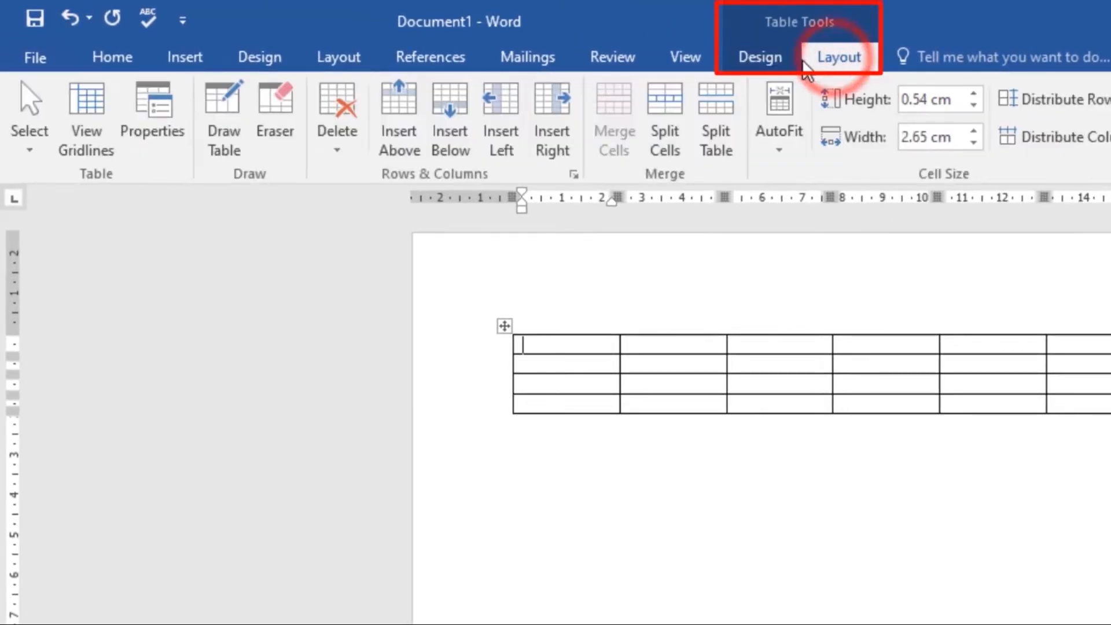
{"action": "left_click", "coordinate": [769, 59]}
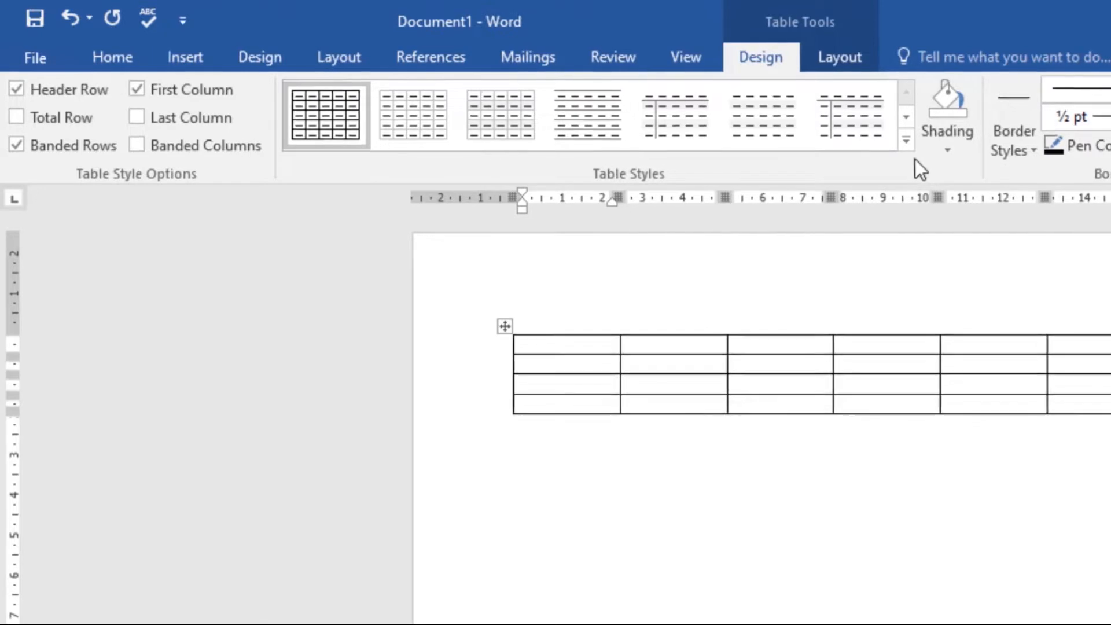
{"action": "left_click", "coordinate": [906, 144]}
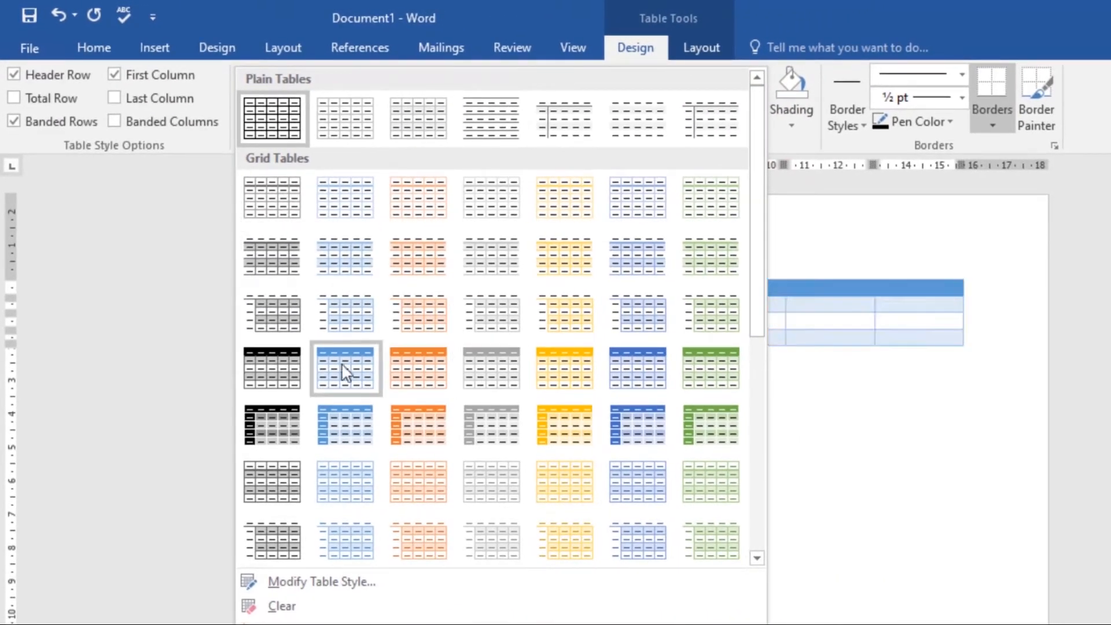
{"action": "left_click", "coordinate": [283, 415]}
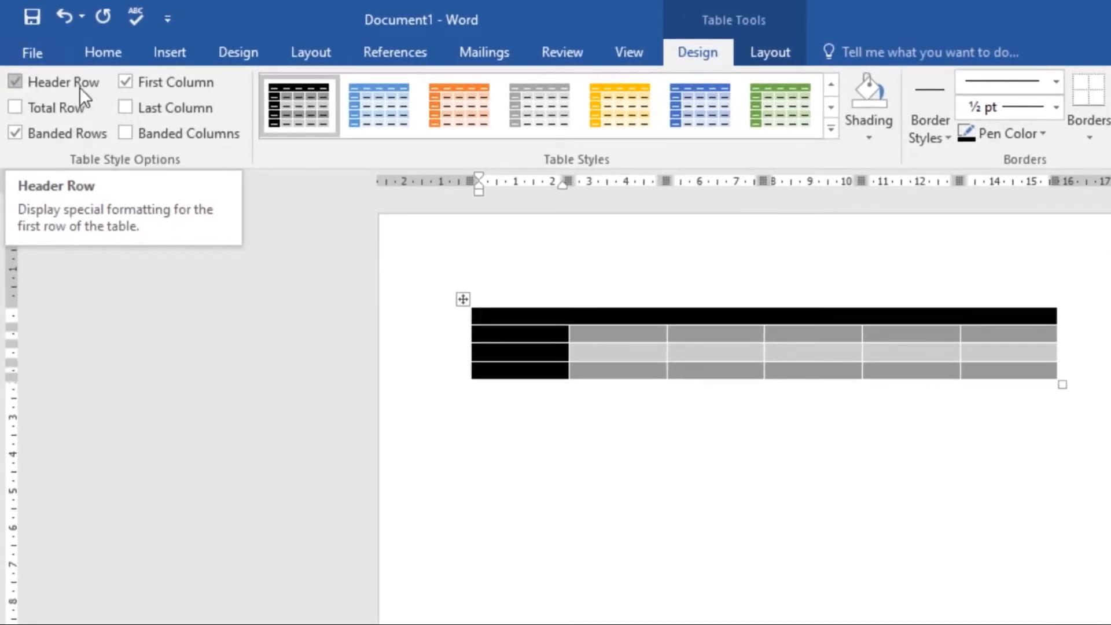
- Turn off the Header Row, First Column and Banded Rows style options for the table
{"action": "left_click", "coordinate": [18, 82]}
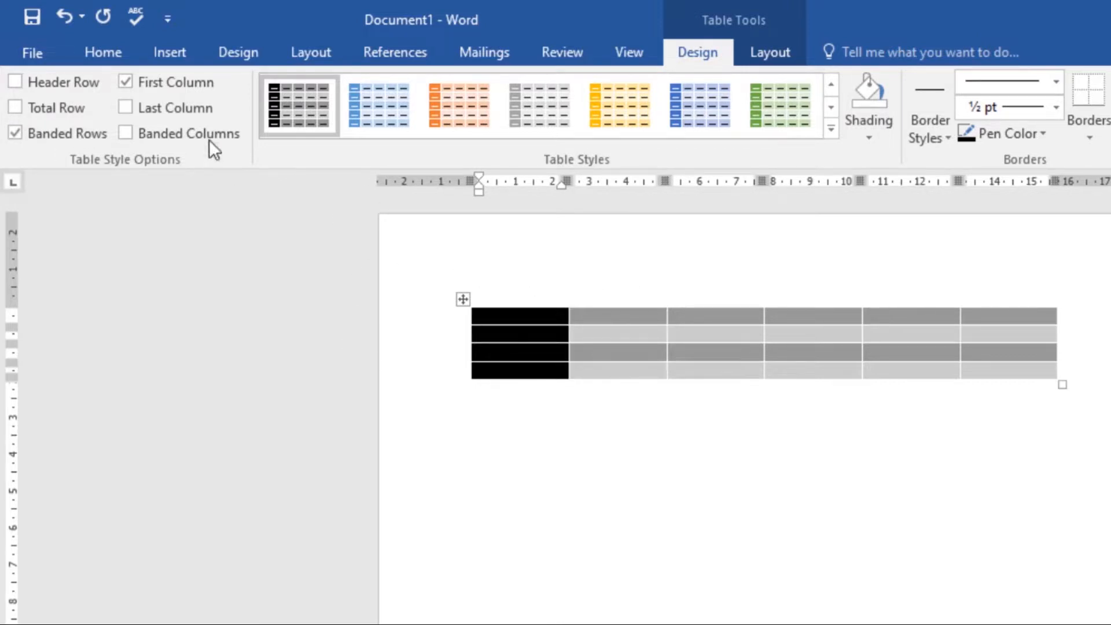
{"action": "left_click", "coordinate": [122, 81]}
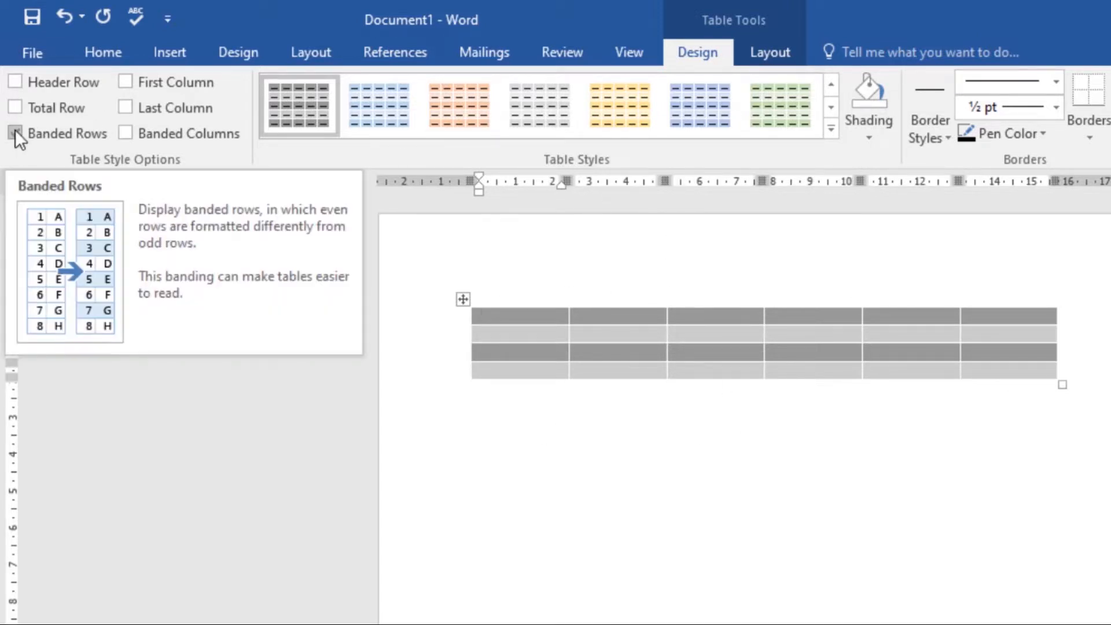
{"action": "left_click", "coordinate": [15, 132]}
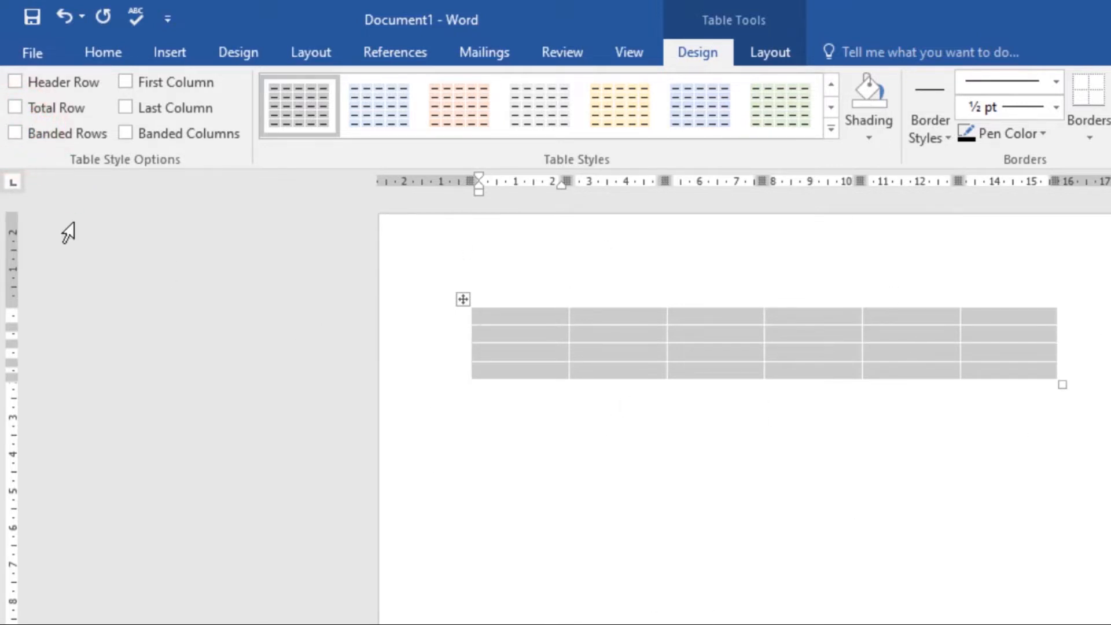
- Try out Banded Rows and Banded Columns on the table, and leave only the Header Row option turned on
{"action": "left_click", "coordinate": [15, 134]}
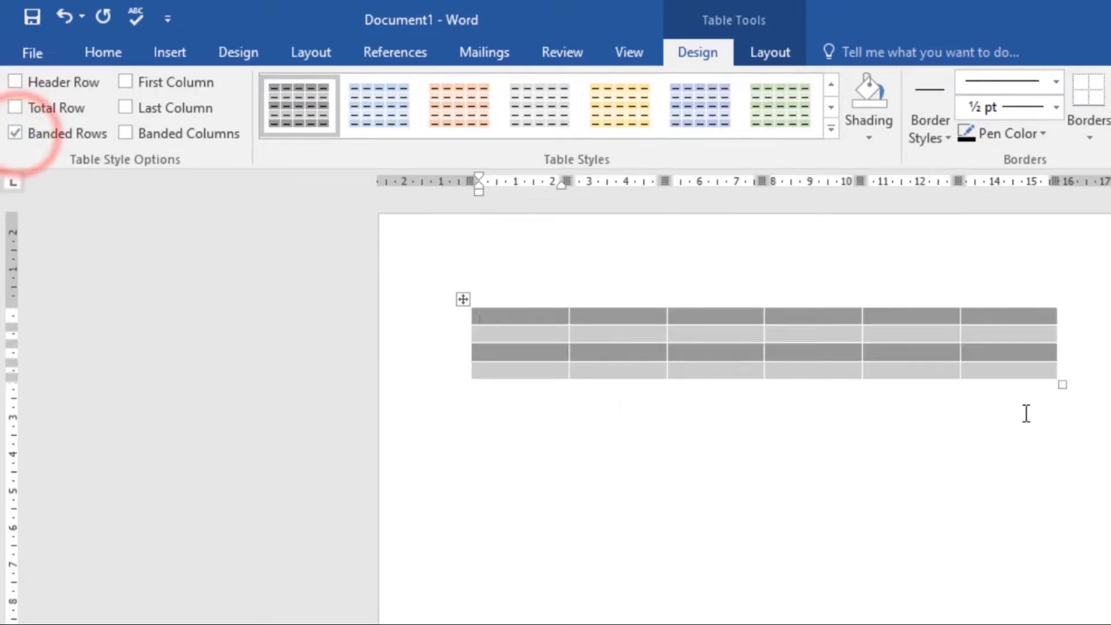
{"action": "left_click", "coordinate": [126, 134]}
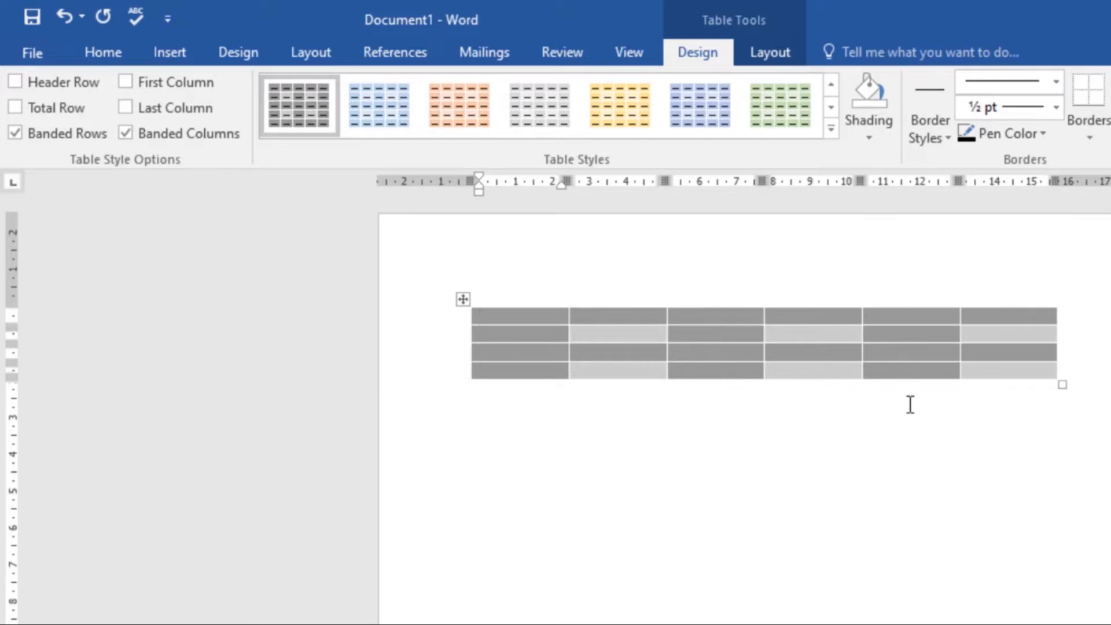
{"action": "left_click", "coordinate": [126, 133]}
{"action": "left_click", "coordinate": [22, 133]}
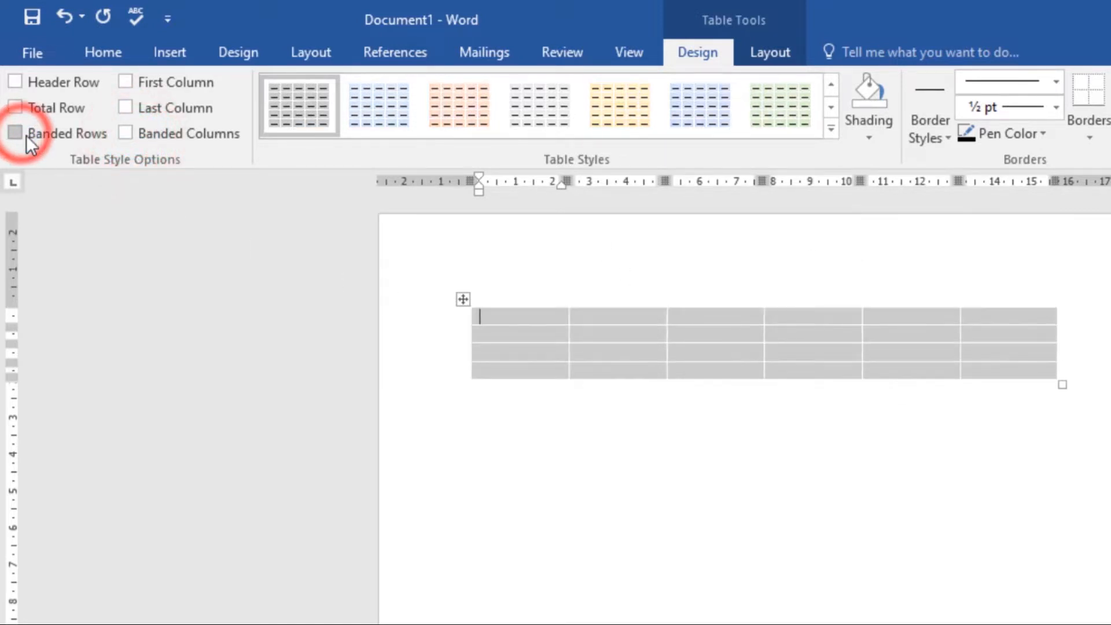
{"action": "left_click", "coordinate": [15, 80]}
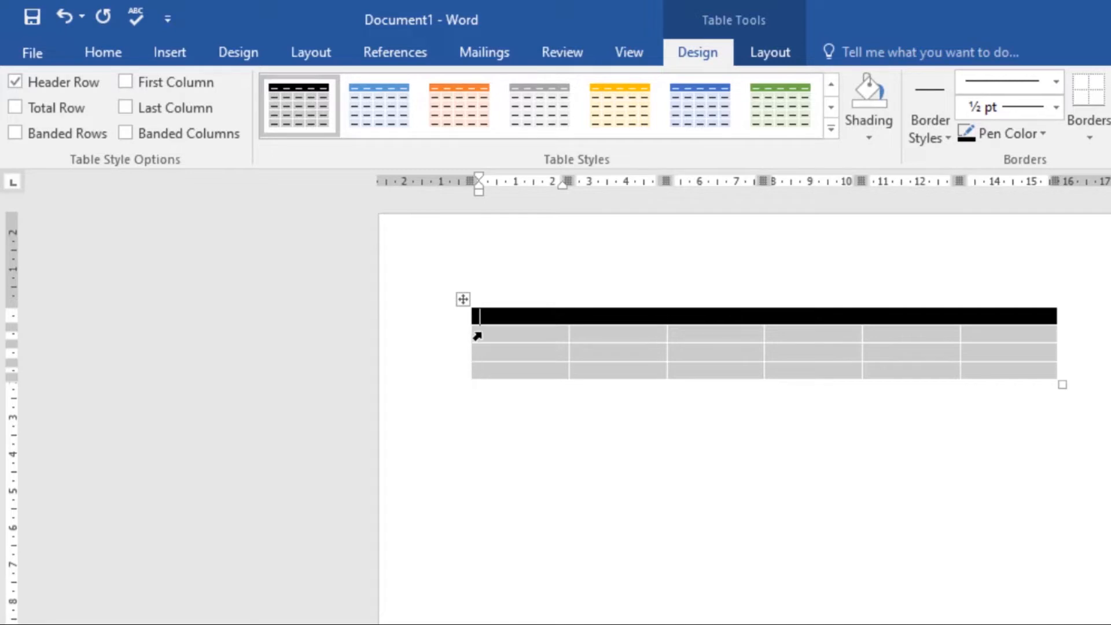
- Insert a new row below the table's second row and another one below its fourth row
{"action": "mouse_move", "coordinate": [467, 343]}
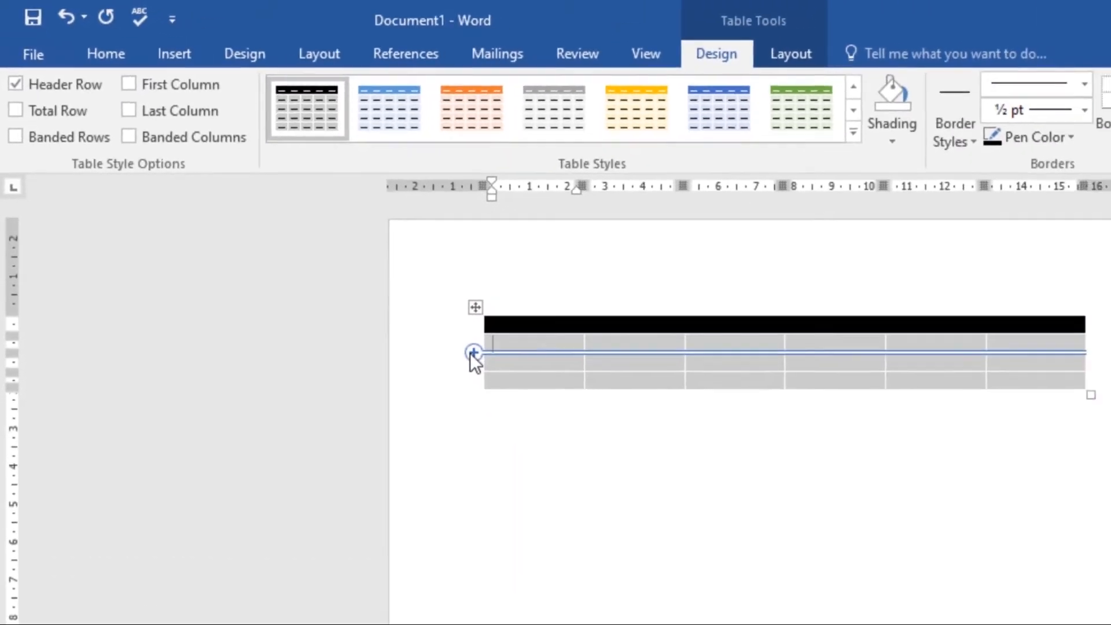
{"action": "left_click", "coordinate": [460, 344]}
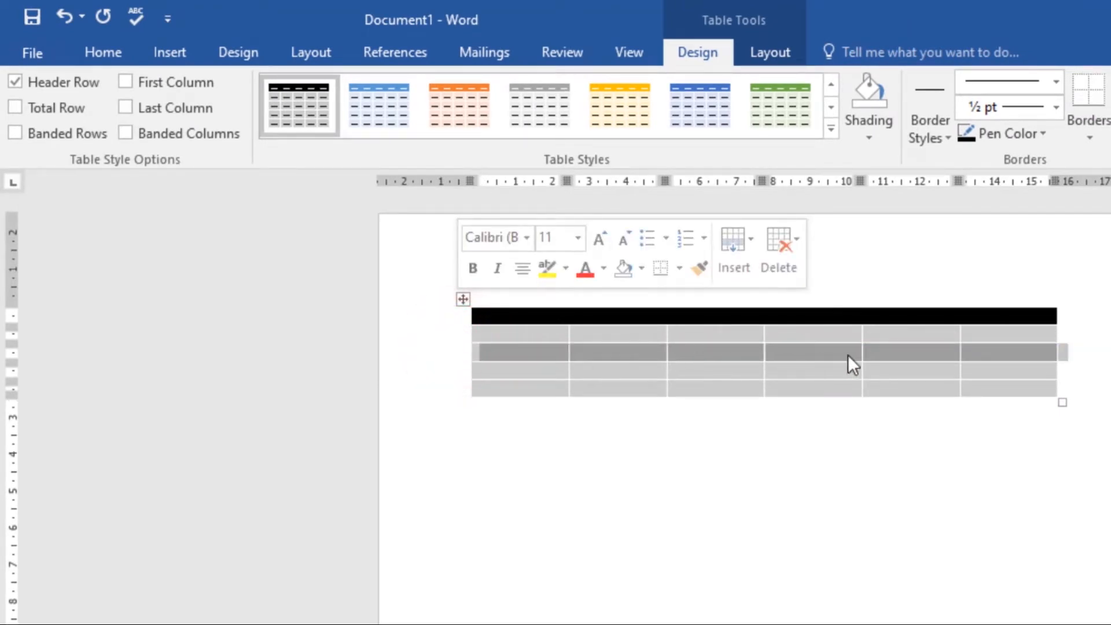
{"action": "left_click", "coordinate": [483, 373]}
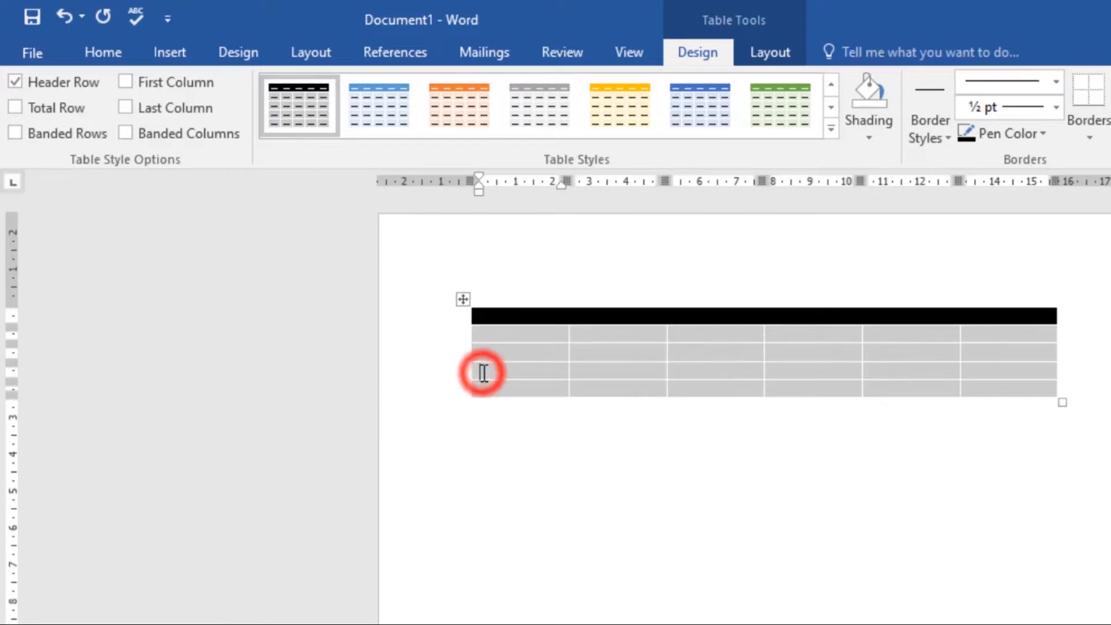
{"action": "mouse_move", "coordinate": [455, 385]}
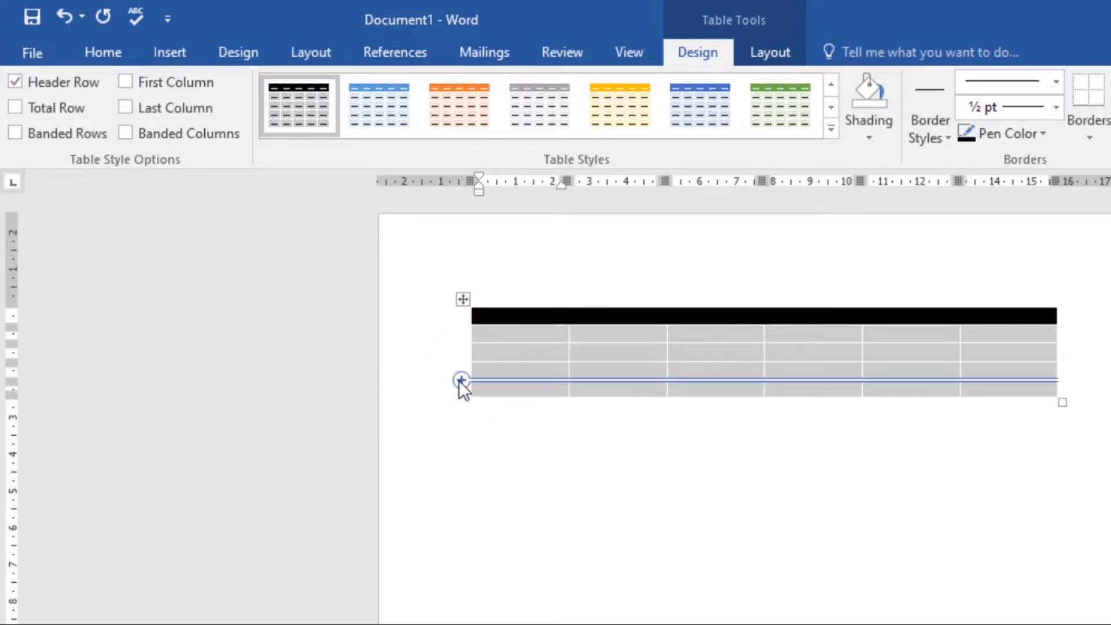
{"action": "left_click", "coordinate": [461, 381]}
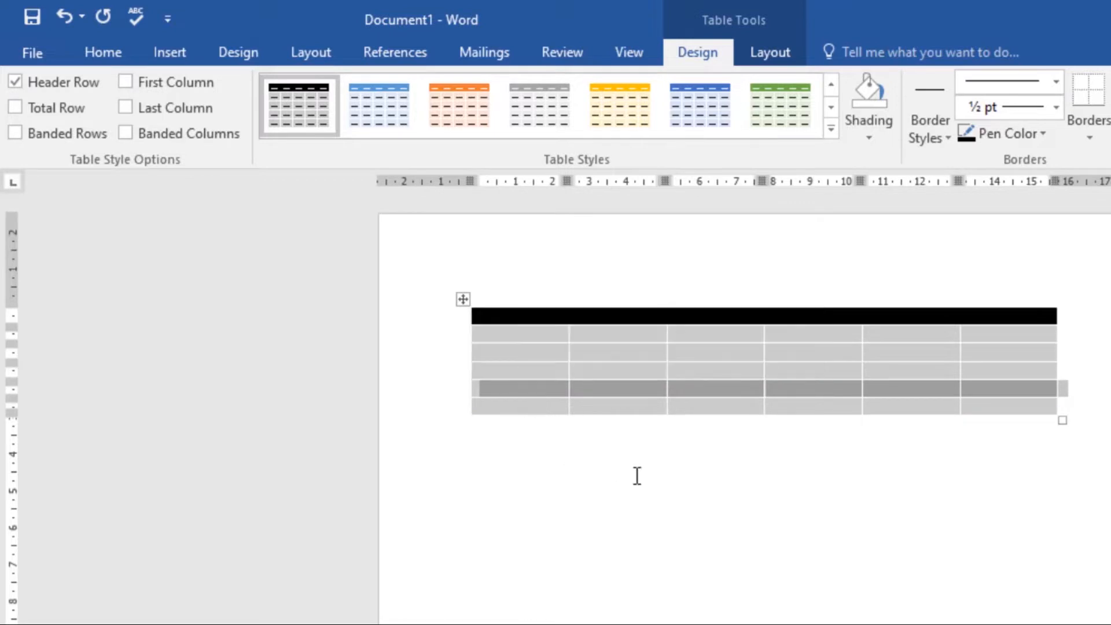
- Insert a new column after the table's second column and another one after its third column
{"action": "left_click", "coordinate": [635, 335]}
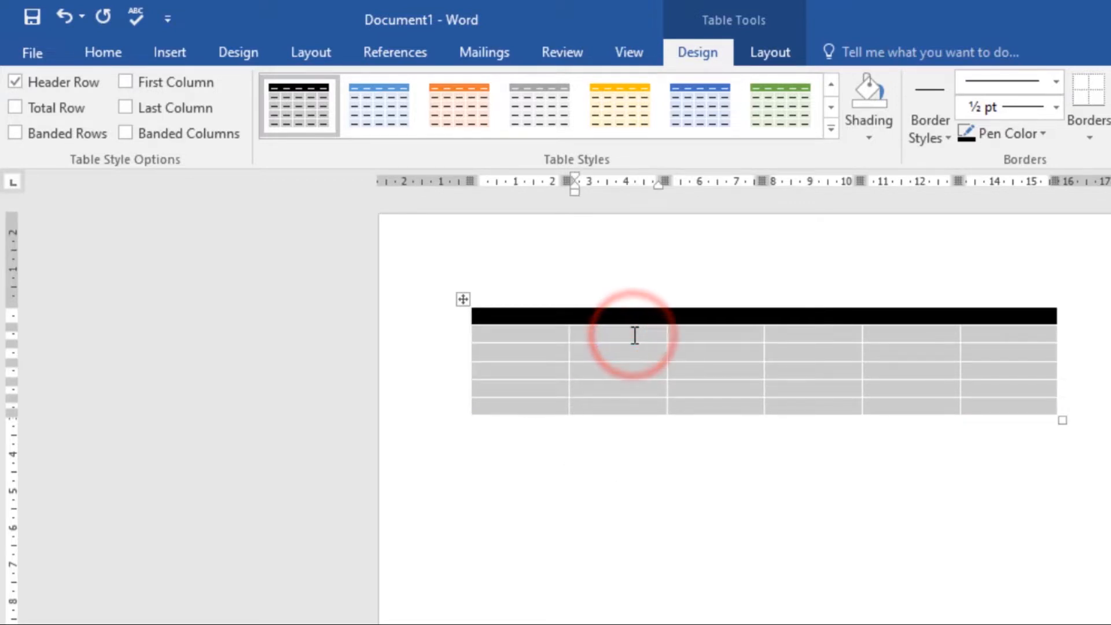
{"action": "left_click", "coordinate": [678, 315]}
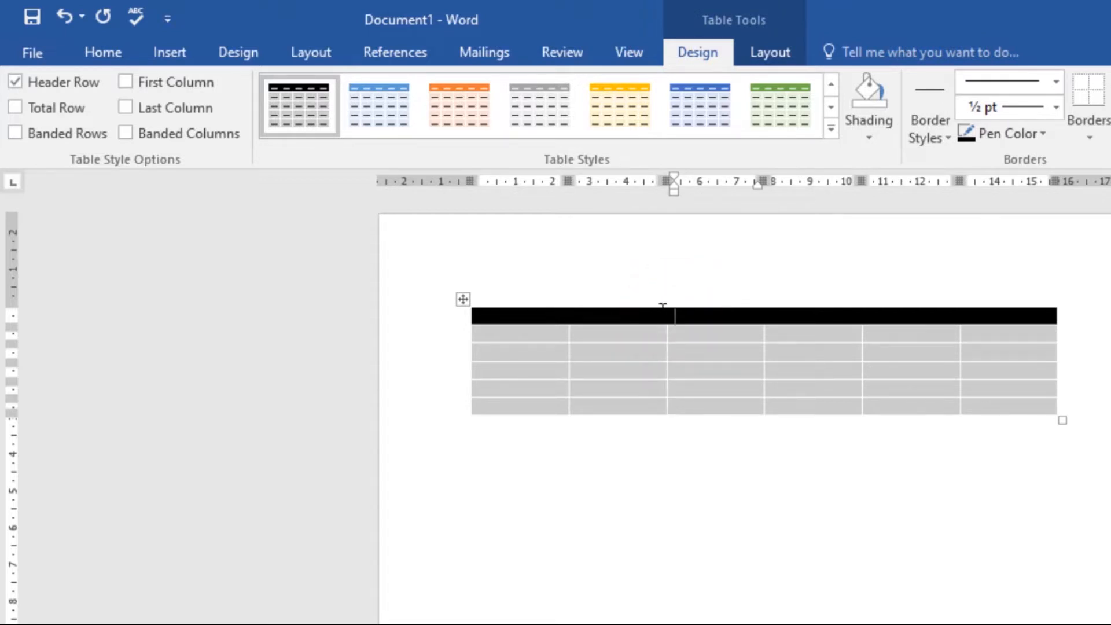
{"action": "mouse_move", "coordinate": [663, 305]}
{"action": "left_click", "coordinate": [667, 298]}
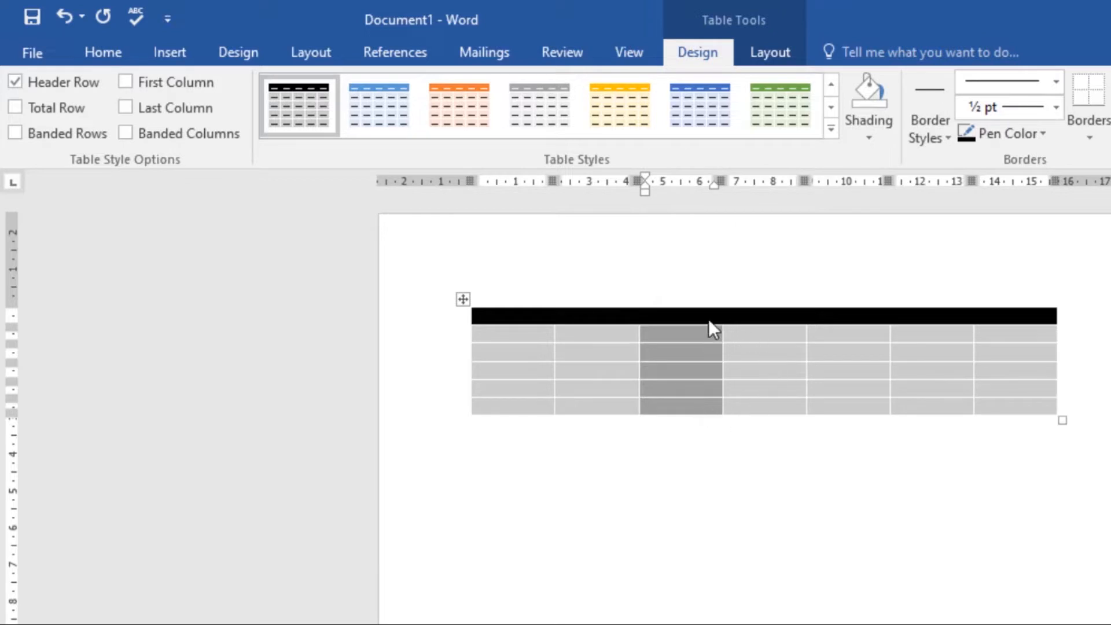
{"action": "mouse_move", "coordinate": [725, 299]}
{"action": "left_click", "coordinate": [724, 298]}
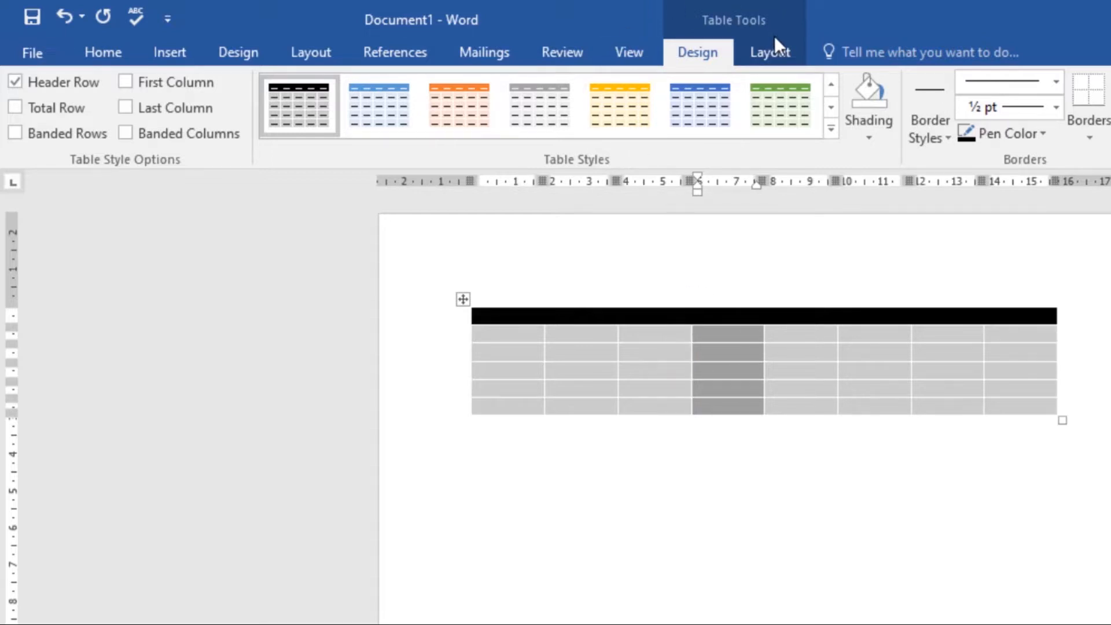
- Enter "JUGH" in the second cell of the table's third row, and insert a new row above that row
{"action": "left_click", "coordinate": [779, 53]}
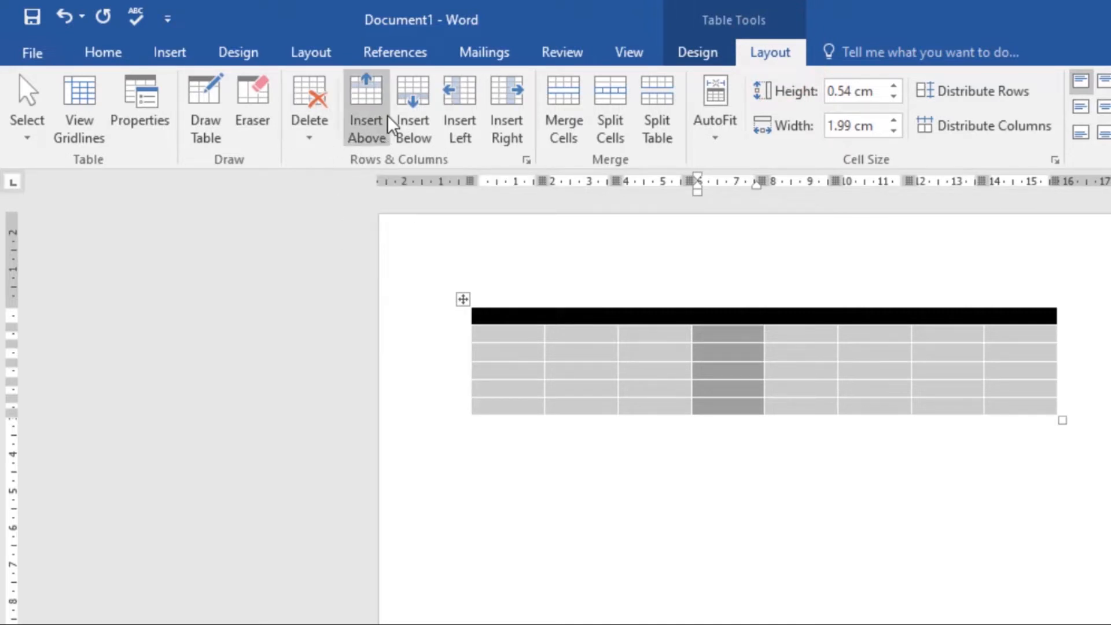
{"action": "left_click", "coordinate": [549, 356]}
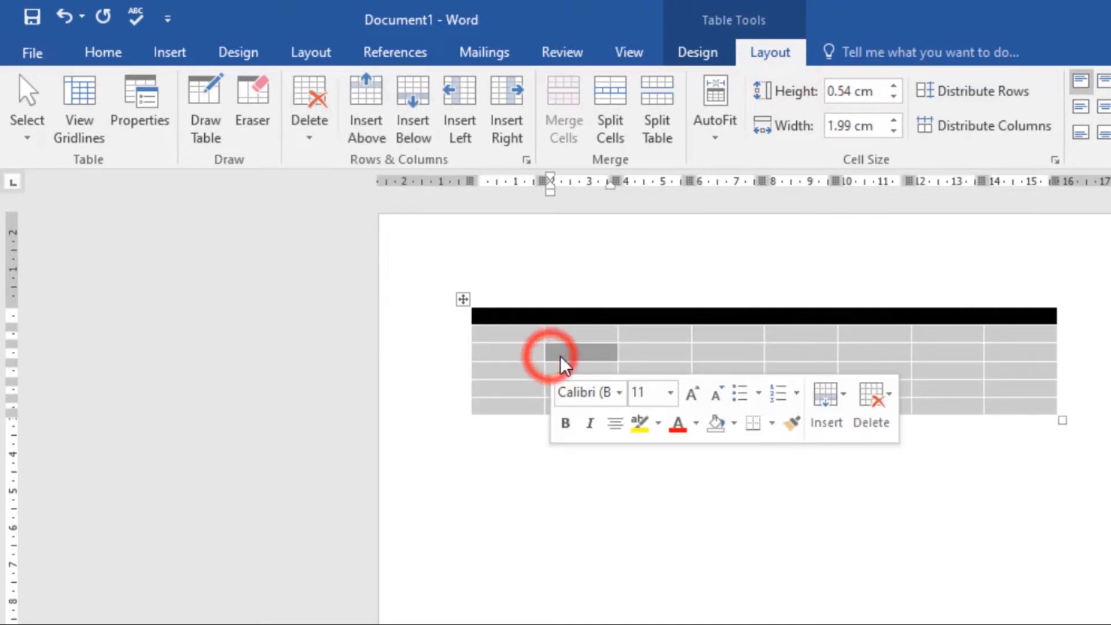
{"action": "type", "text": "JUGH"}
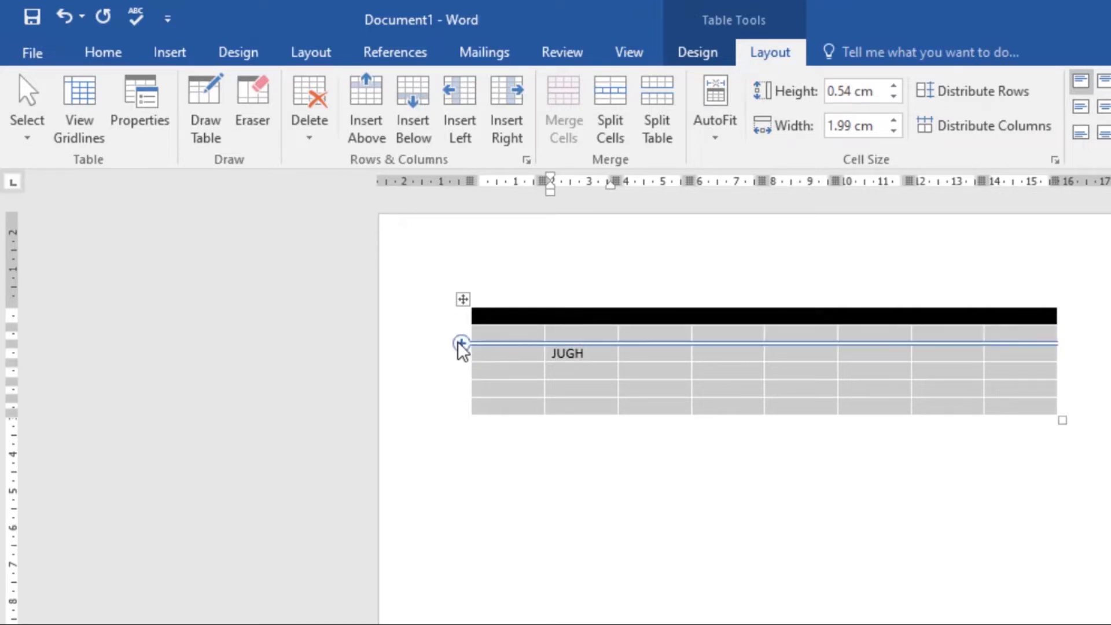
{"action": "left_click", "coordinate": [589, 351]}
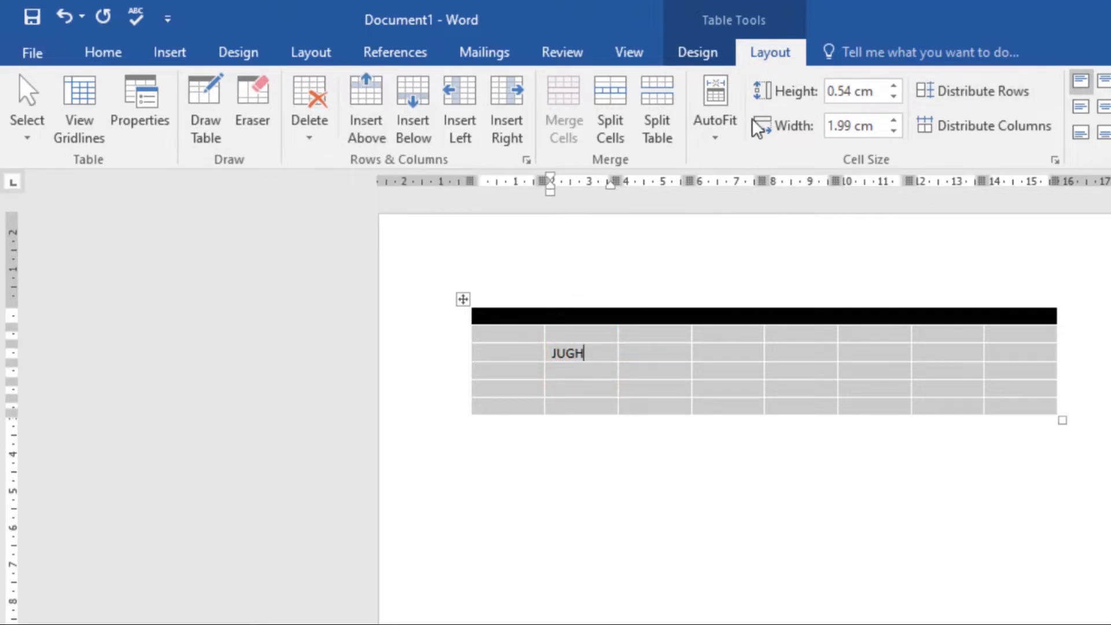
{"action": "left_click", "coordinate": [371, 95]}
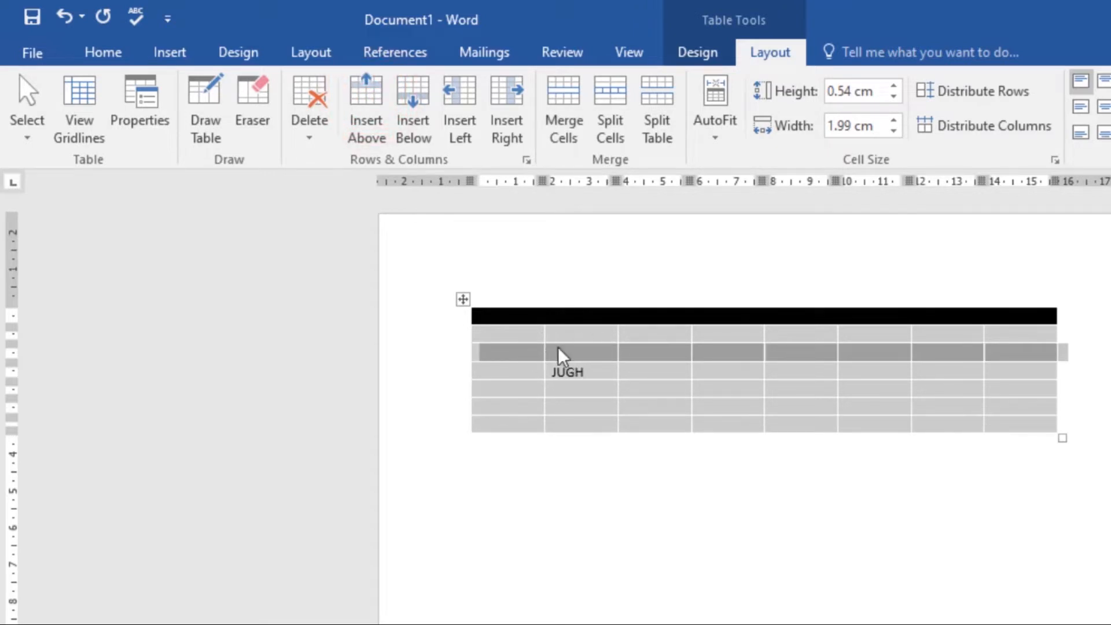
- Insert a new row below the table's third row, directly above the row containing "JUGH"
{"action": "left_click", "coordinate": [604, 371]}
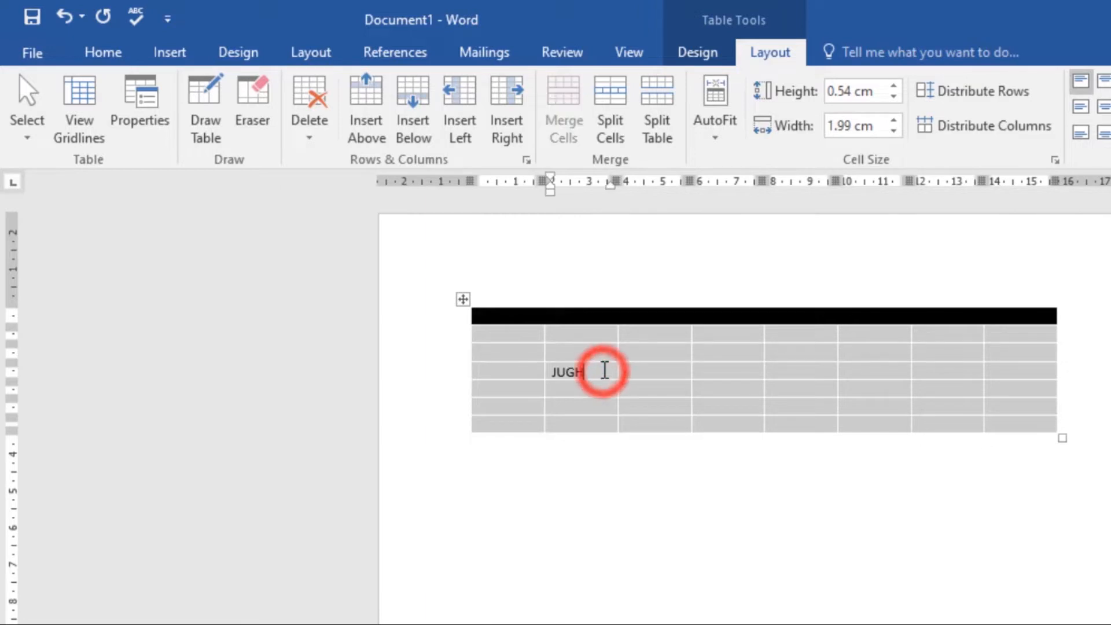
{"action": "left_click", "coordinate": [598, 354]}
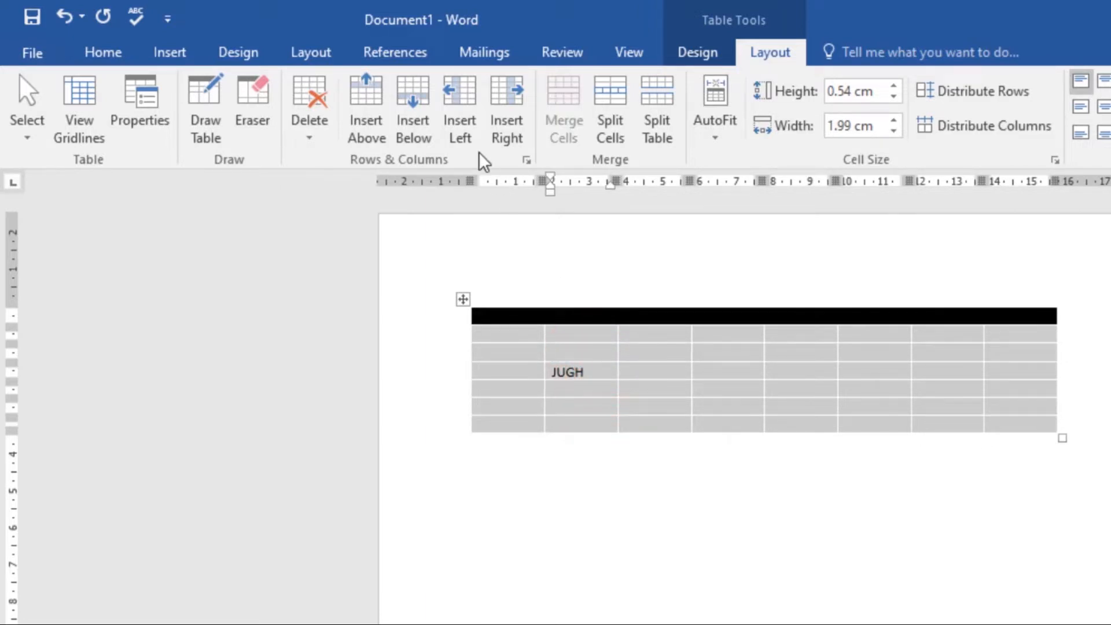
{"action": "left_click", "coordinate": [413, 97]}
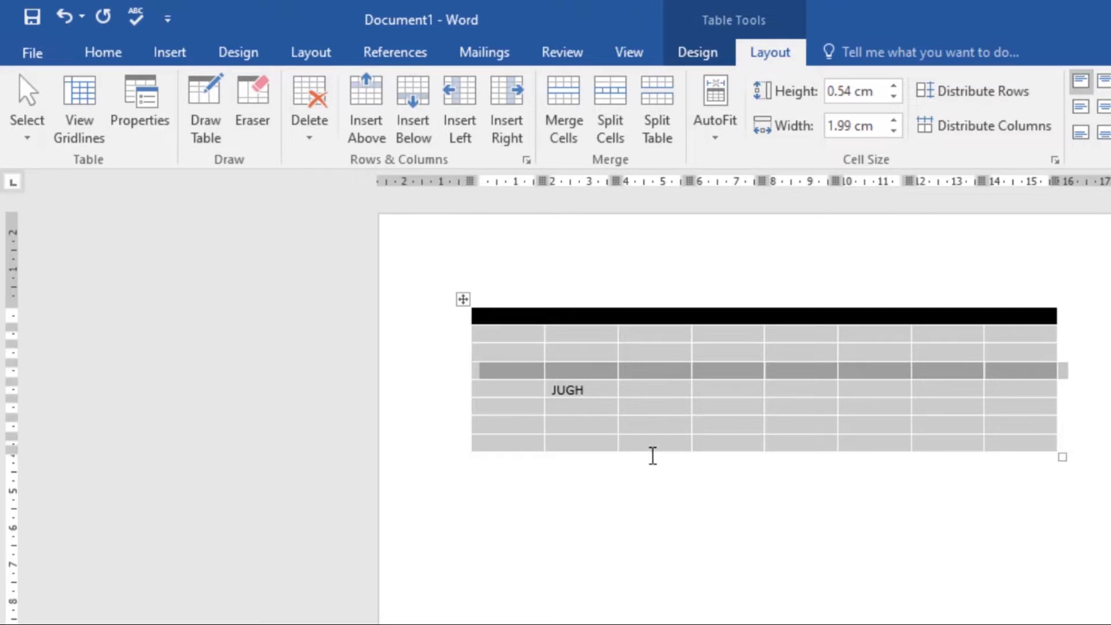
- Insert one column to the right of the "JUGH" column and another one to its left
{"action": "left_click", "coordinate": [610, 393]}
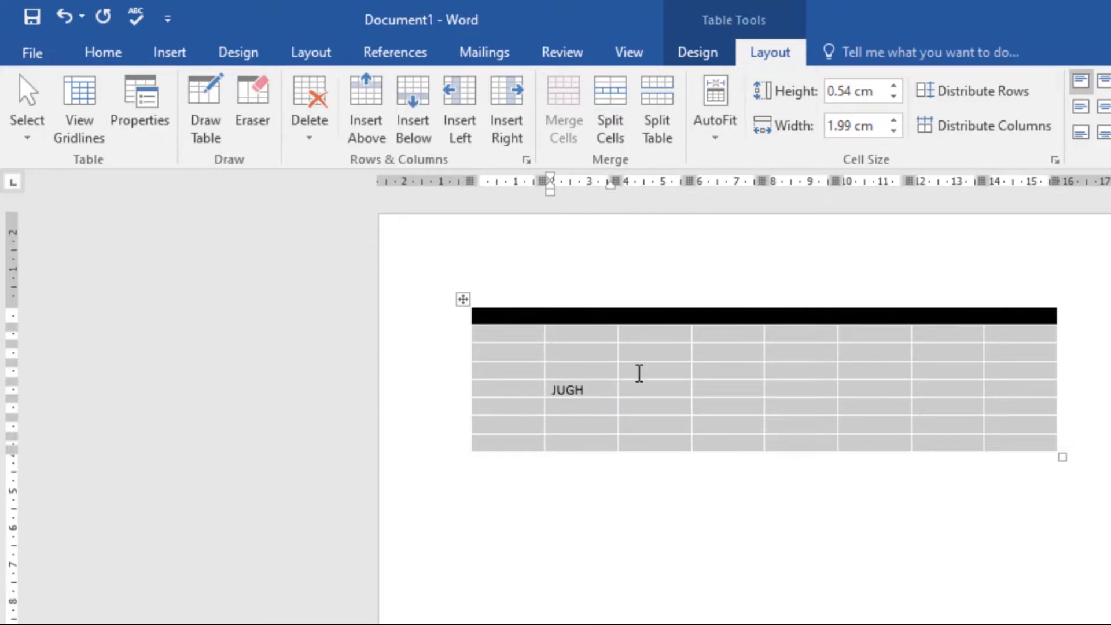
{"action": "left_click", "coordinate": [506, 94]}
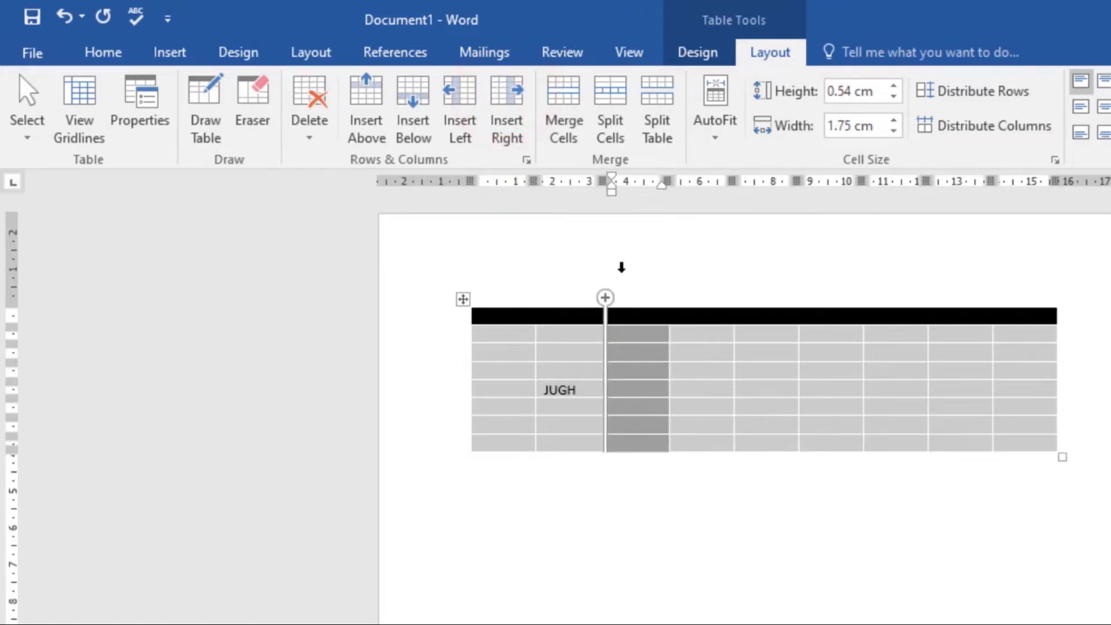
{"action": "left_click", "coordinate": [548, 392]}
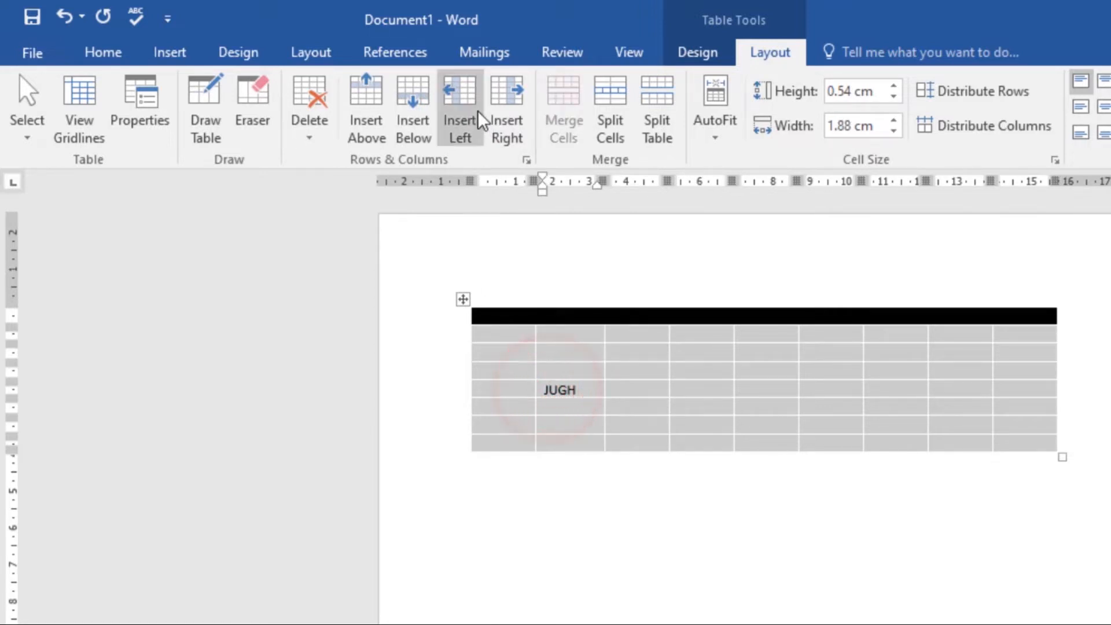
{"action": "left_click", "coordinate": [452, 84]}
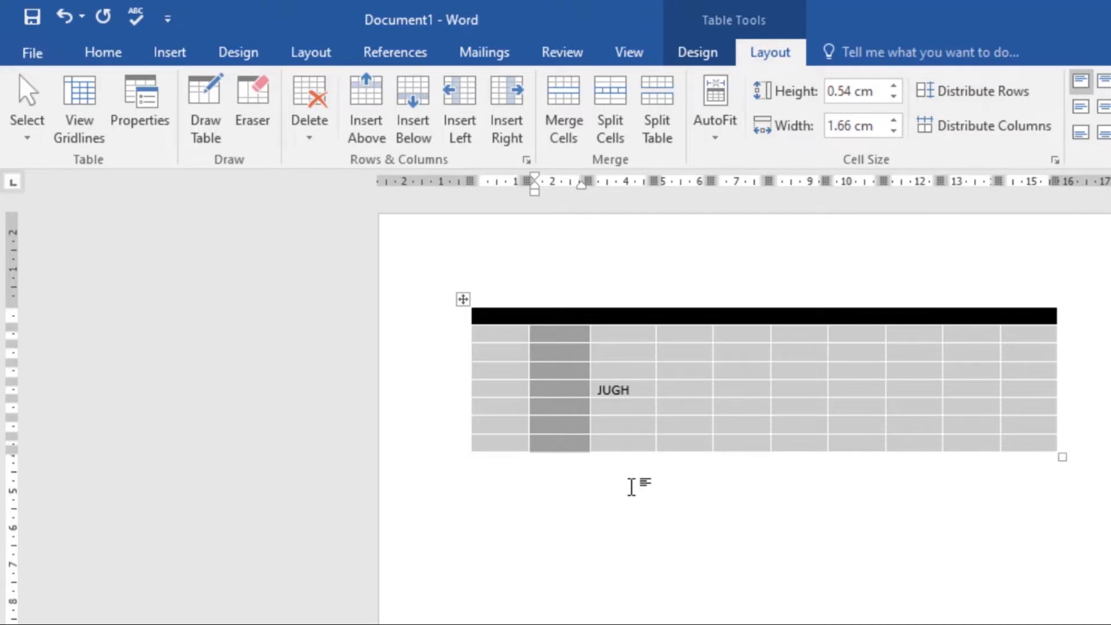
- Delete the empty second column, immediately left of the column containing "JUGH"
{"action": "left_click", "coordinate": [641, 350]}
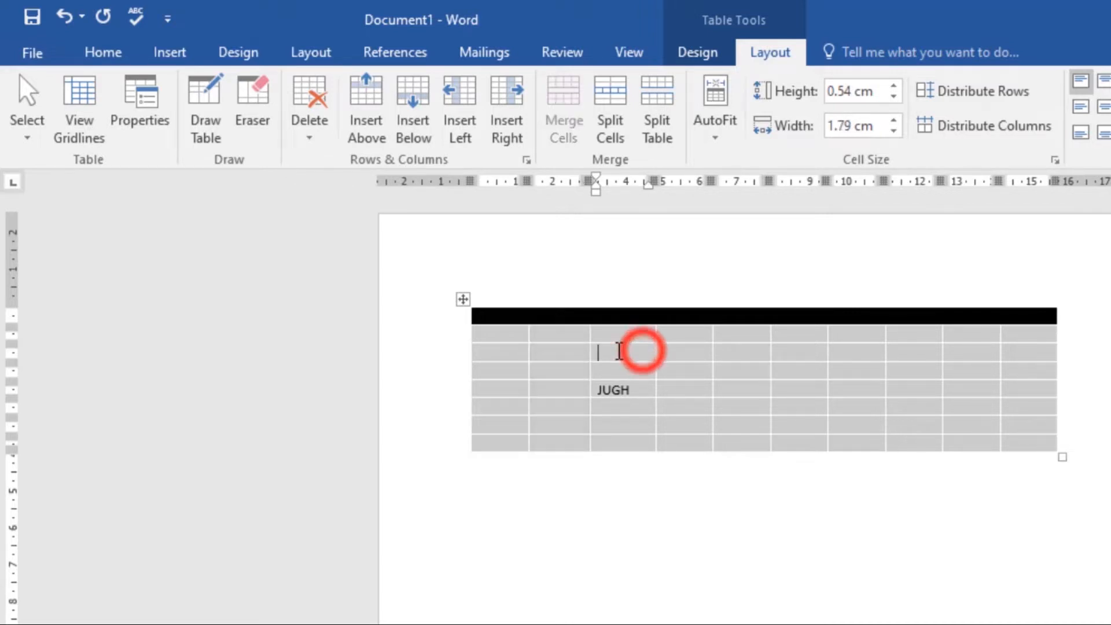
{"action": "left_click", "coordinate": [540, 307]}
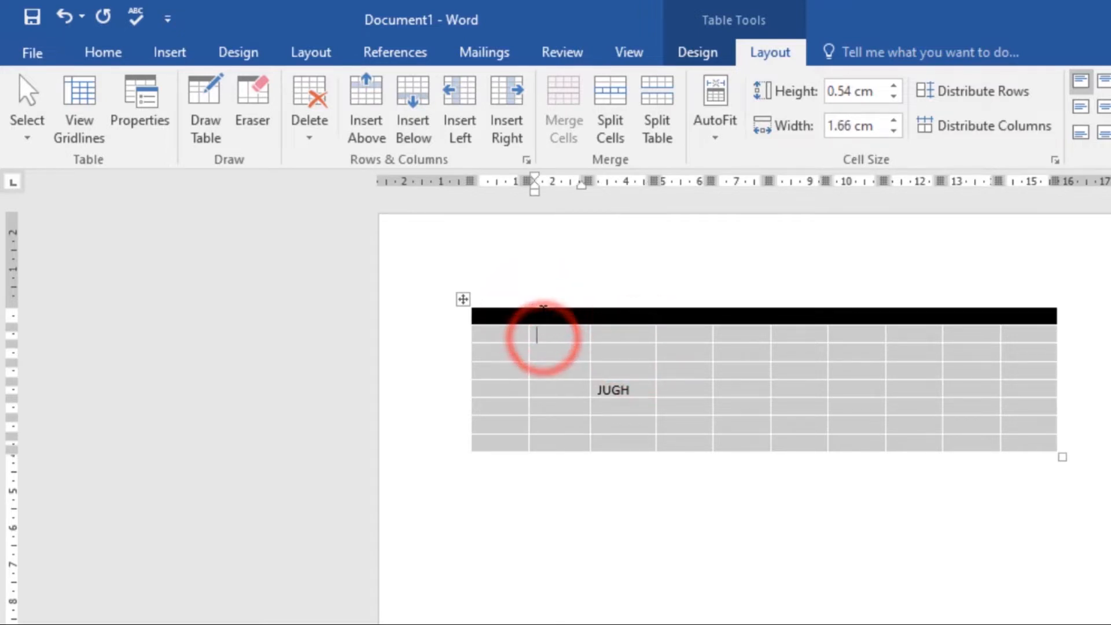
{"action": "left_click", "coordinate": [540, 295]}
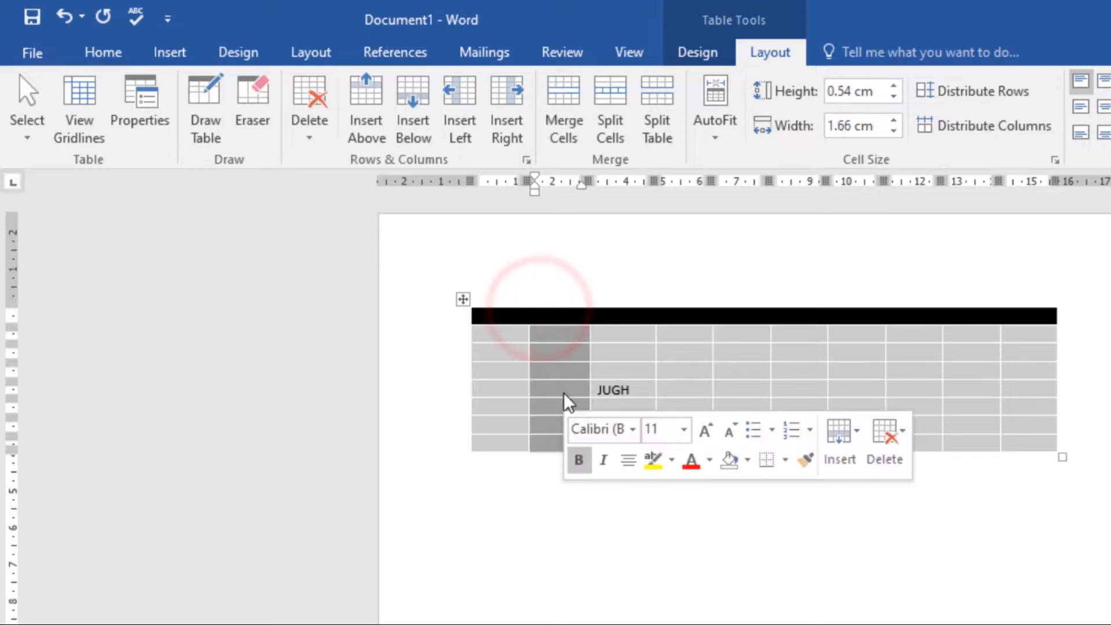
{"action": "right_click", "coordinate": [559, 349]}
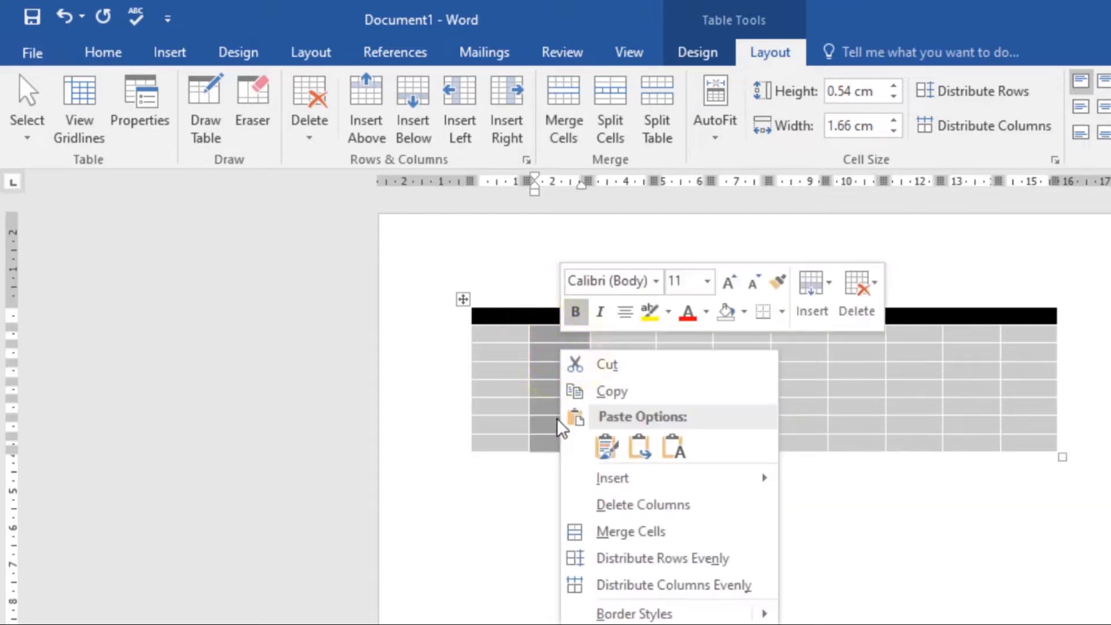
{"action": "left_click", "coordinate": [627, 503]}
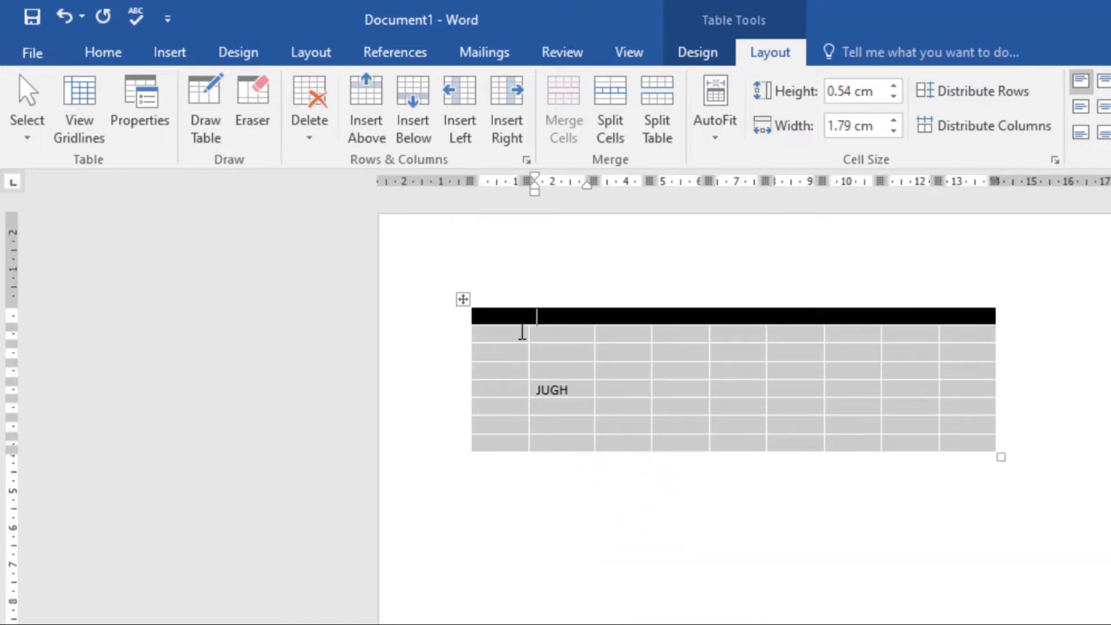
- Delete the table's first column so that the table starts with the "JUGH" column
{"action": "left_click", "coordinate": [497, 336]}
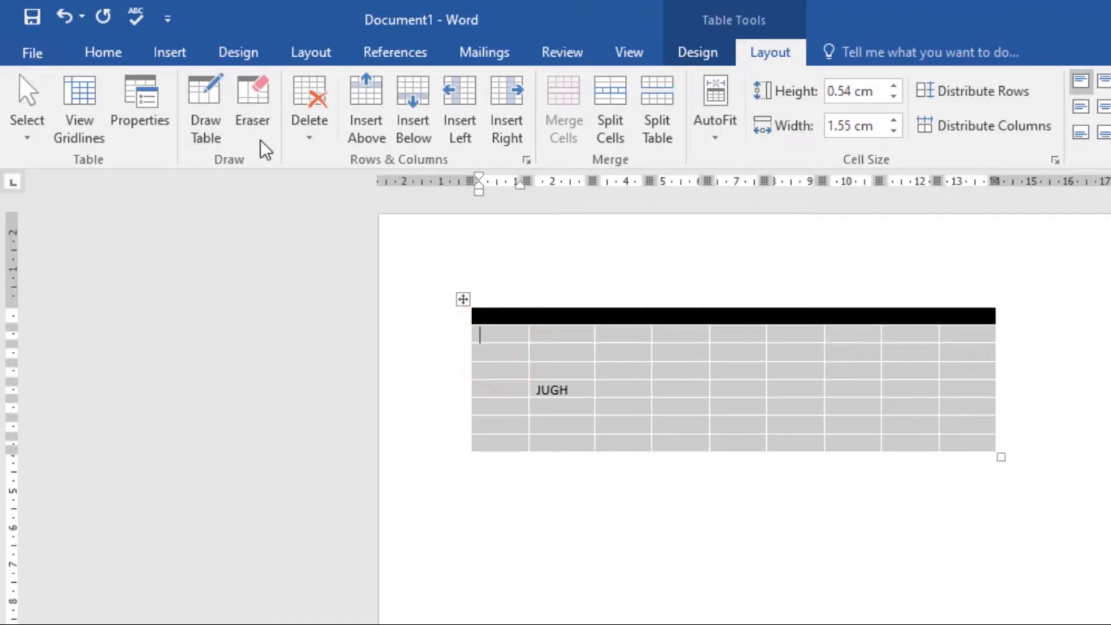
{"action": "left_click", "coordinate": [315, 140]}
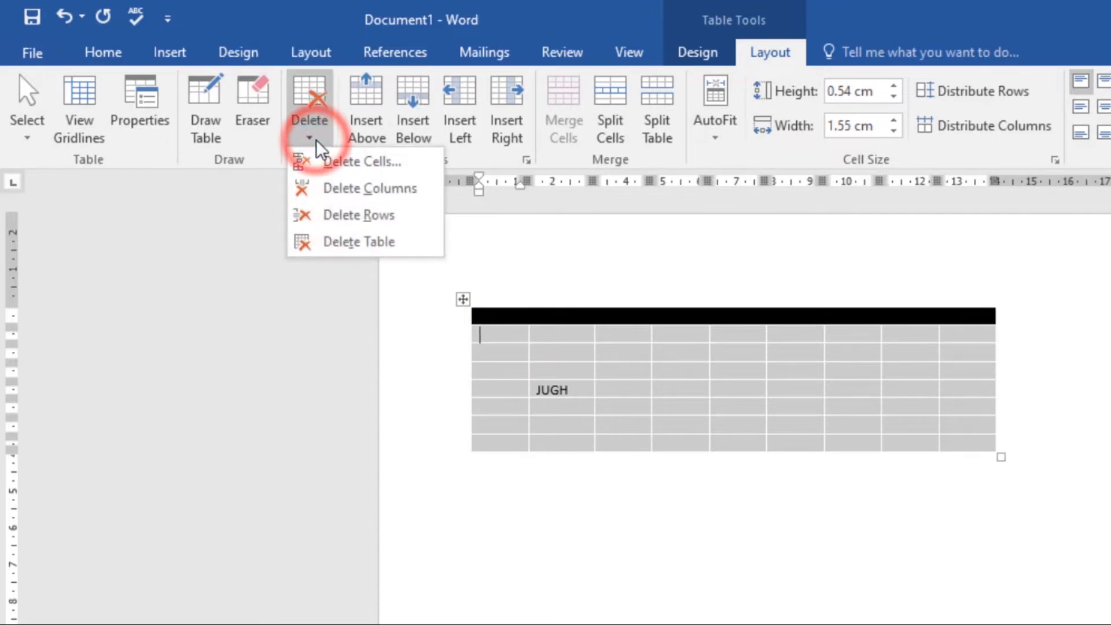
{"action": "left_click", "coordinate": [342, 192]}
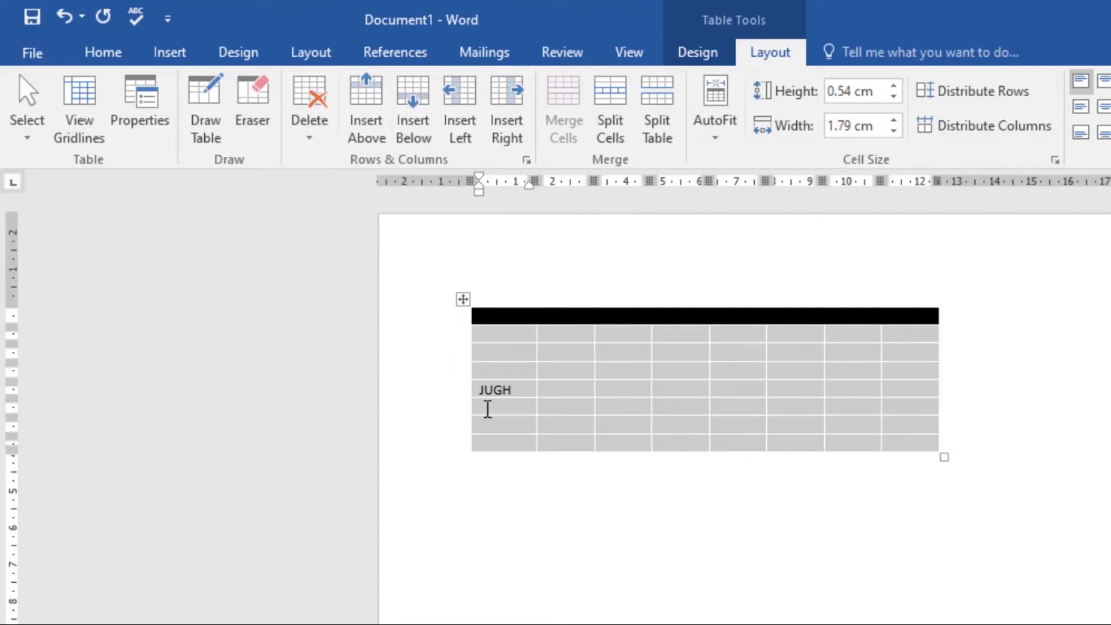
- Select the cells of the "JUGH" row and delete them with the Delete entire row option
{"action": "left_click", "coordinate": [519, 389]}
{"action": "left_click_drag", "start_coordinate": [491, 389], "coordinate": [893, 384]}
{"action": "right_click", "coordinate": [882, 385]}
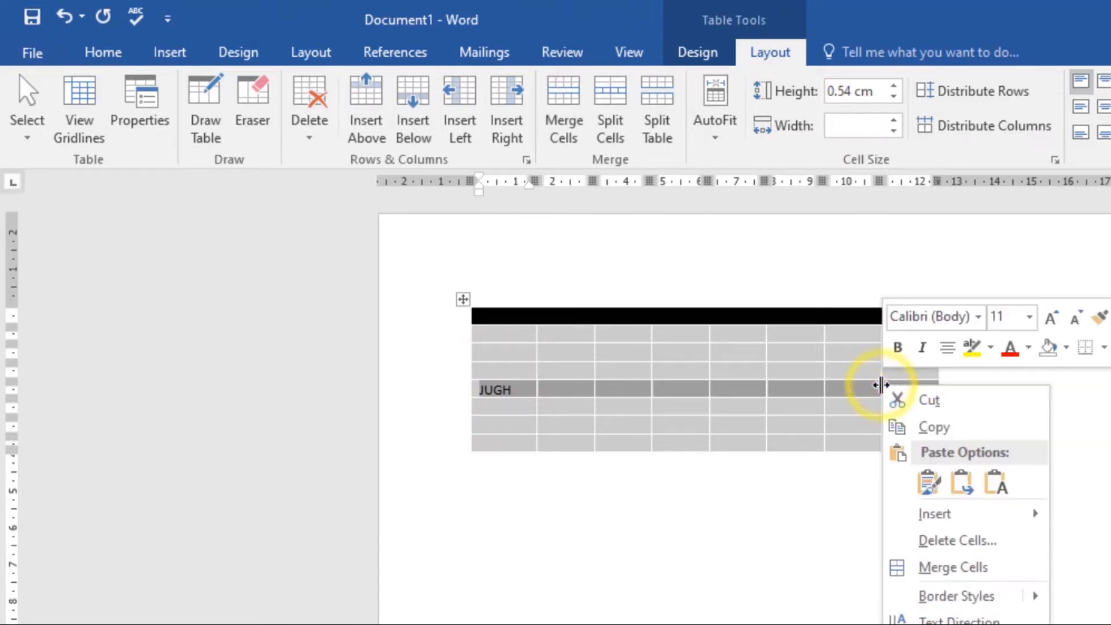
{"action": "left_click", "coordinate": [981, 542]}
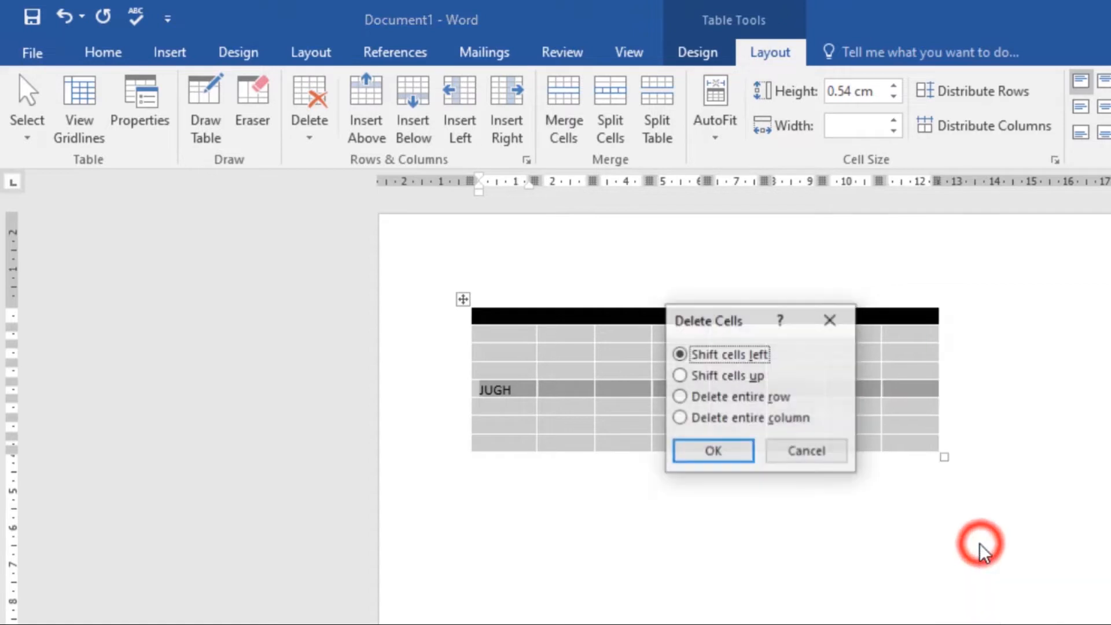
{"action": "left_click", "coordinate": [679, 397]}
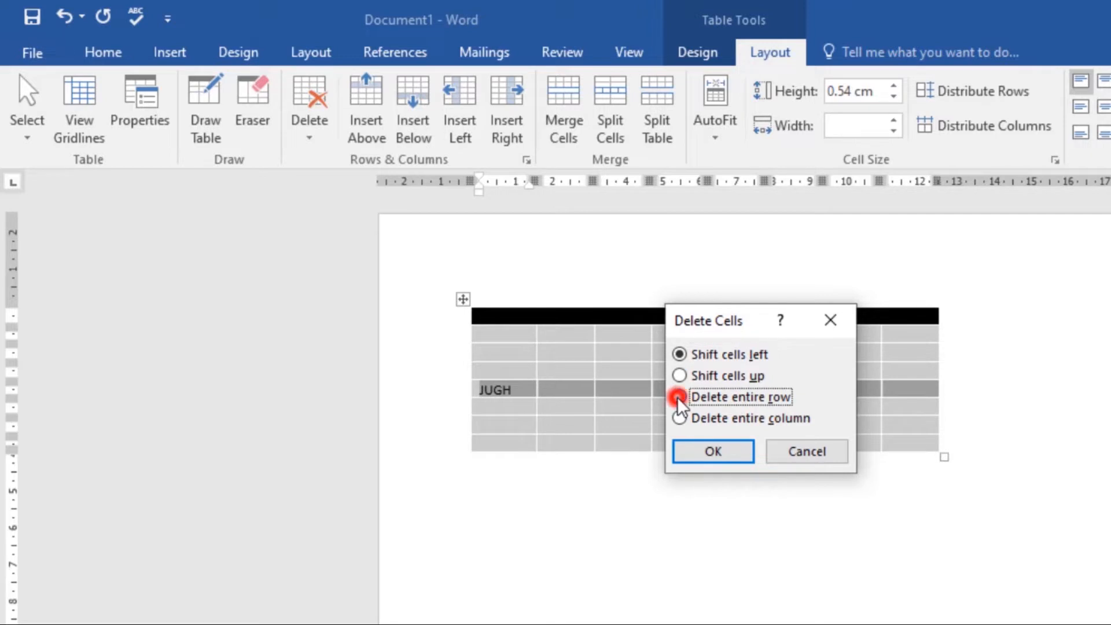
{"action": "left_click", "coordinate": [708, 453]}
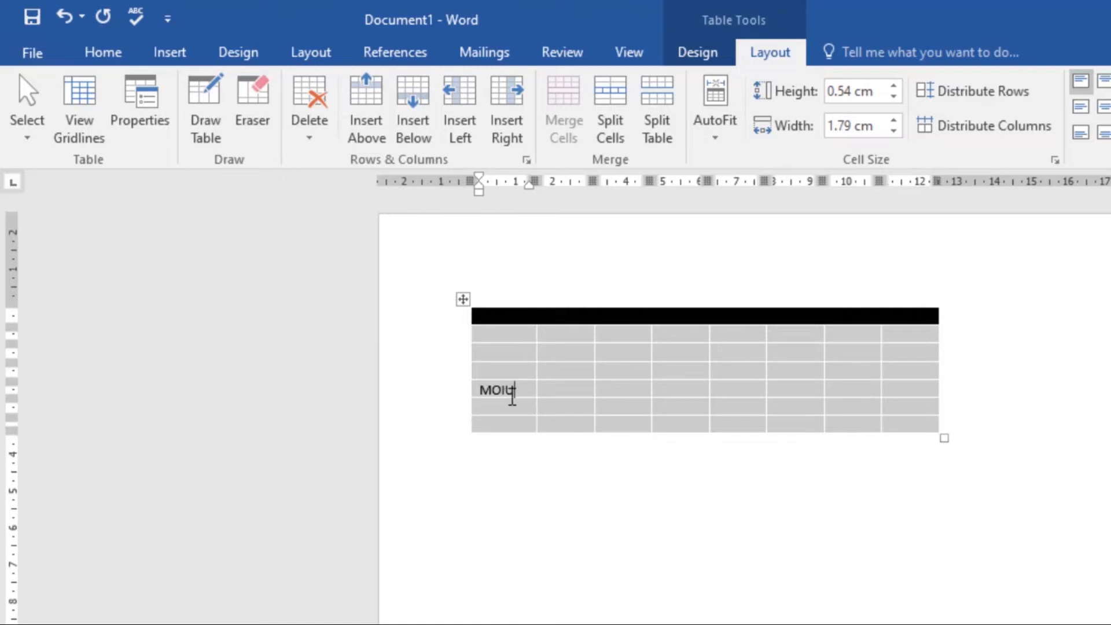
- Enter "MOIU" in the first cell of the table's fifth row, and delete that row
{"action": "left_click", "coordinate": [663, 387]}
{"action": "key", "text": "Left"}
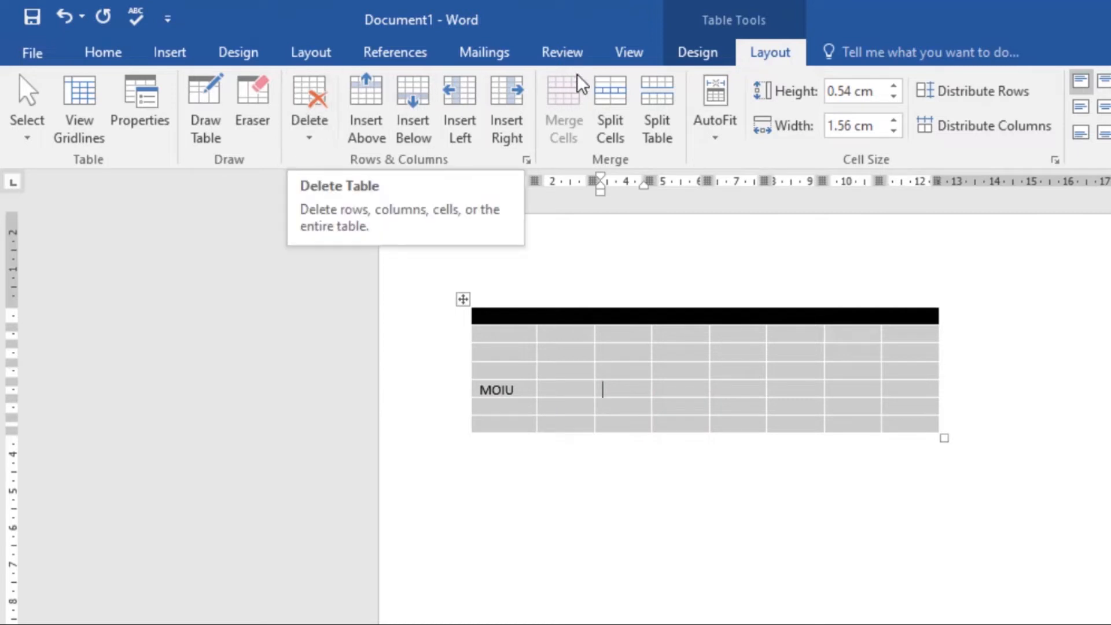
{"action": "left_click", "coordinate": [316, 140]}
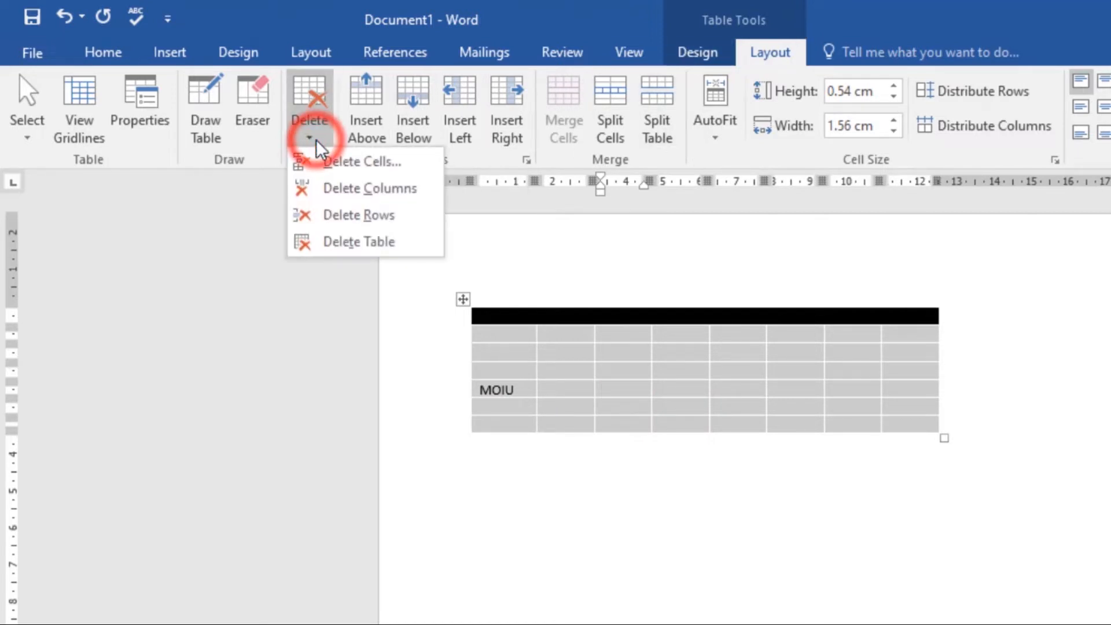
{"action": "left_click", "coordinate": [366, 215]}
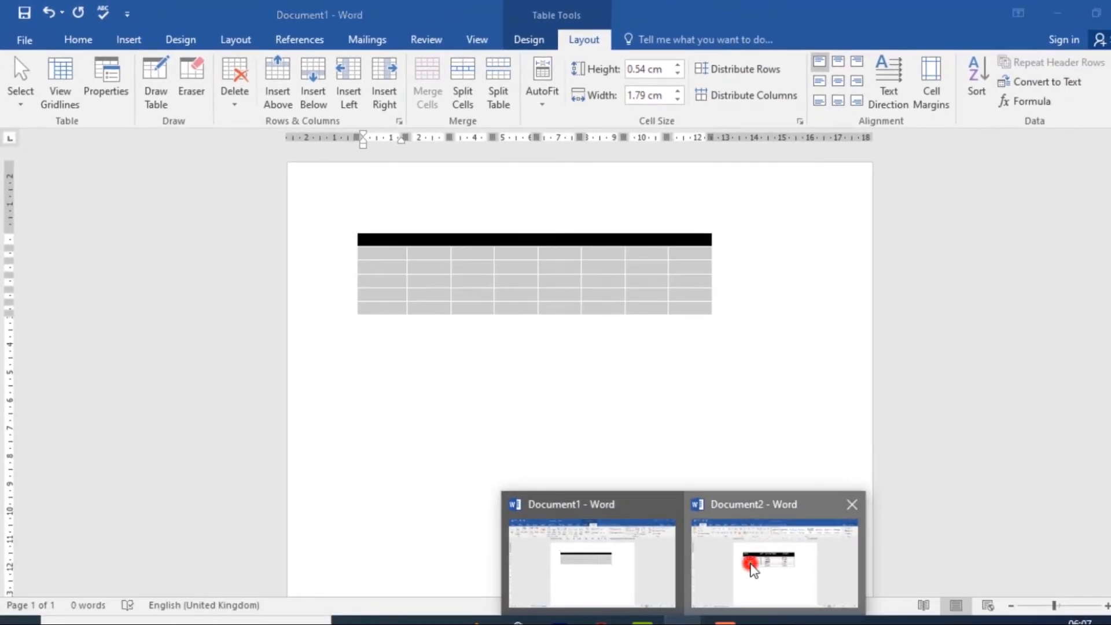
- Switch to Document2 and move the AGE column to the end of its table, after the AMOUNT column
{"action": "left_click", "coordinate": [752, 566]}
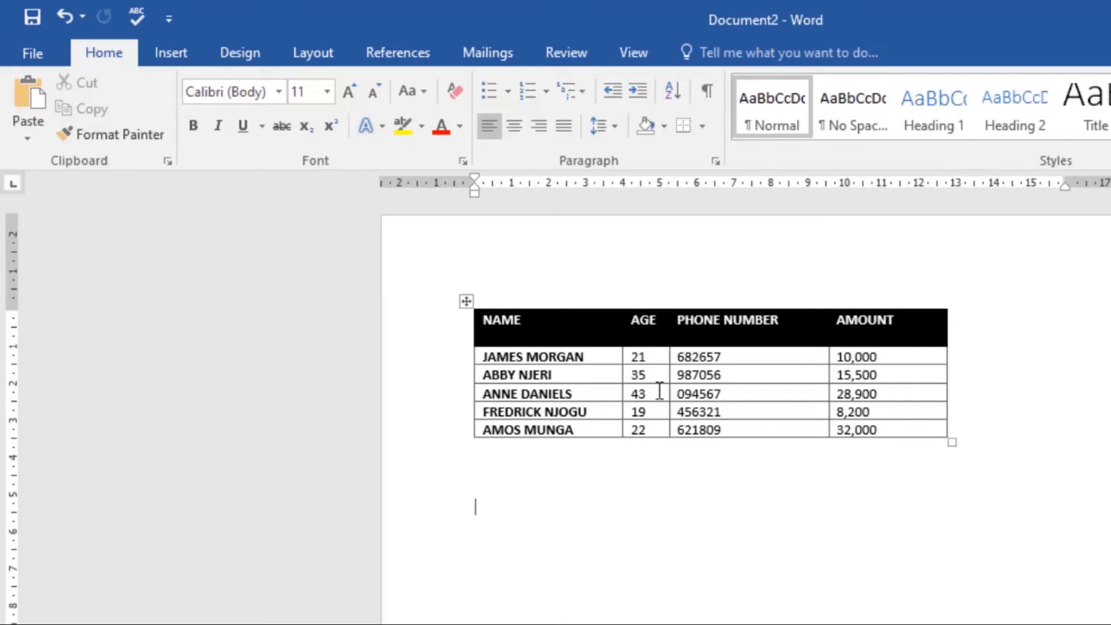
{"action": "left_click", "coordinate": [633, 301]}
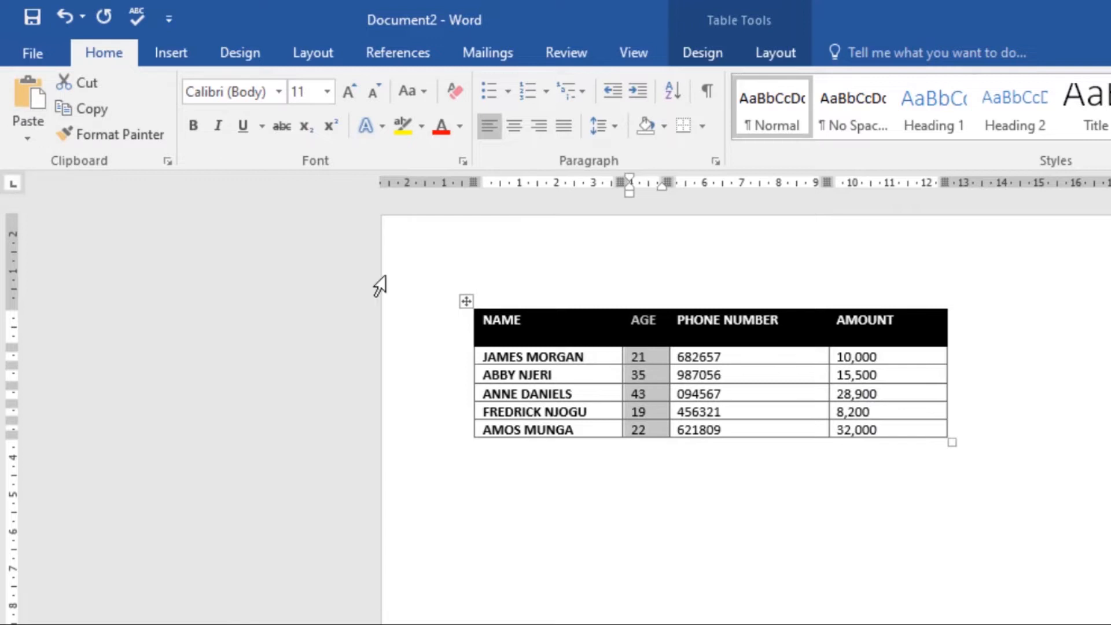
{"action": "left_click", "coordinate": [86, 81]}
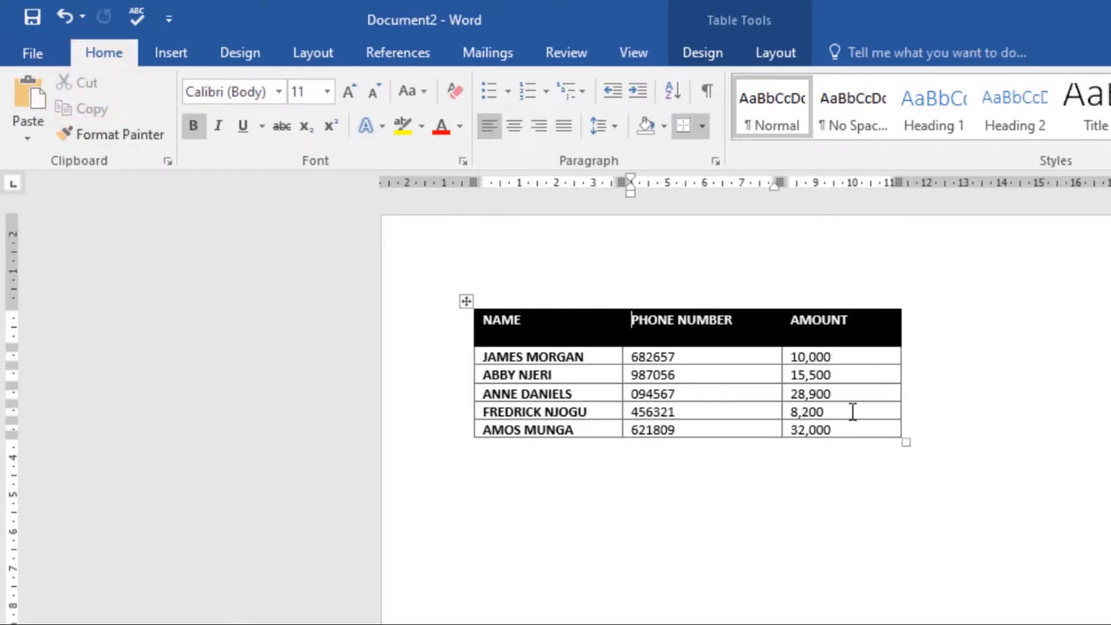
{"action": "right_click", "coordinate": [921, 324]}
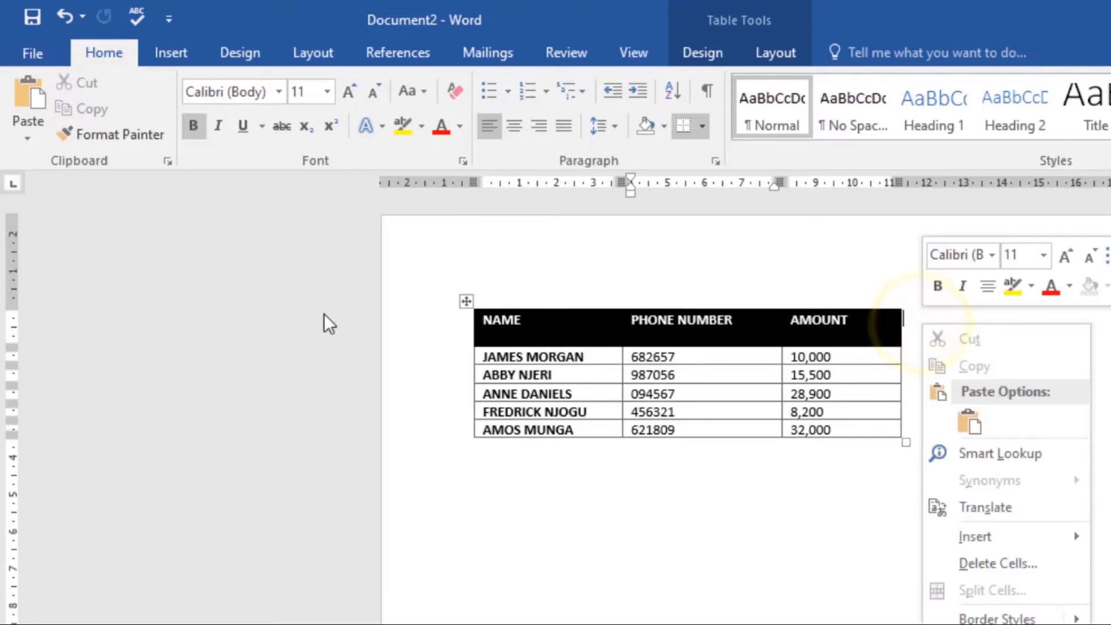
{"action": "left_click", "coordinate": [23, 106]}
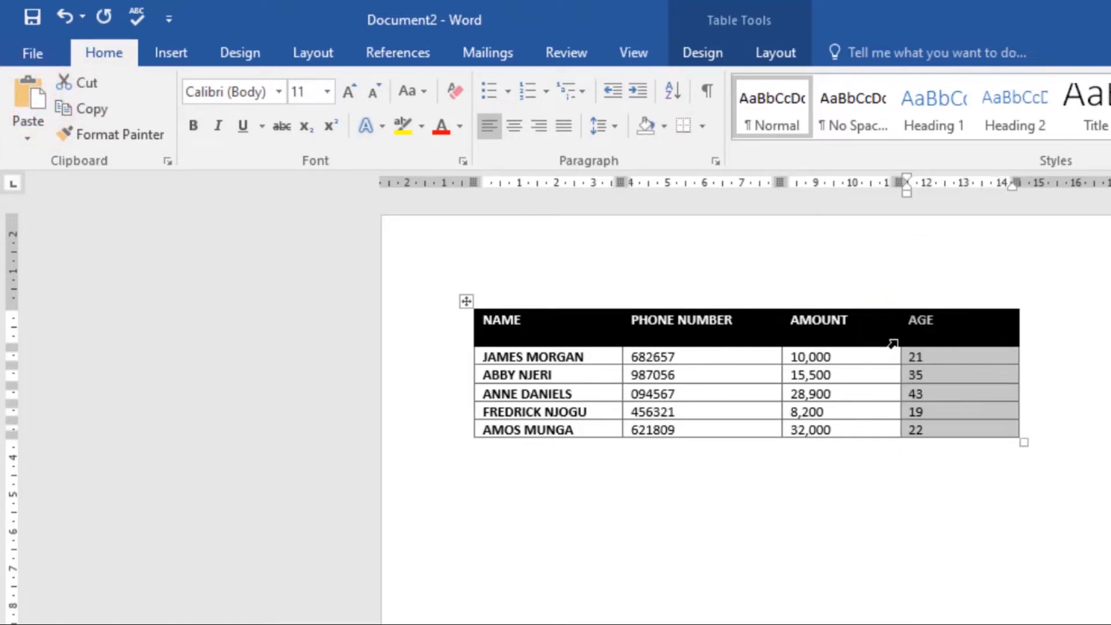
{"action": "left_click", "coordinate": [1034, 405]}
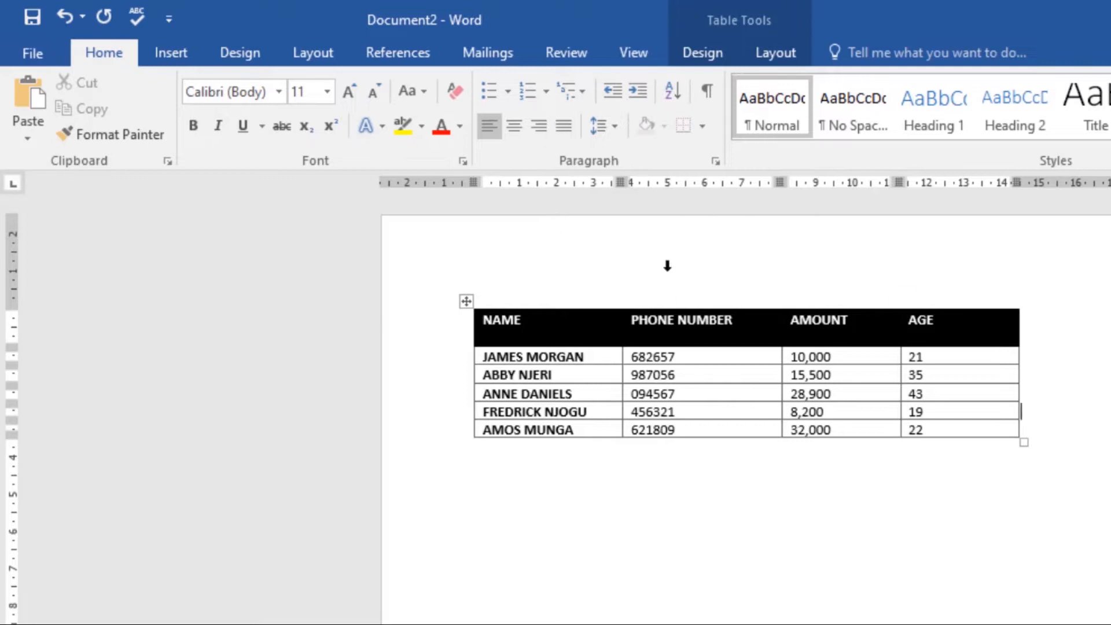
- Copy the PHONE NUMBER column and paste the copy at the end of the table, after the AGE column
{"action": "left_click", "coordinate": [651, 295]}
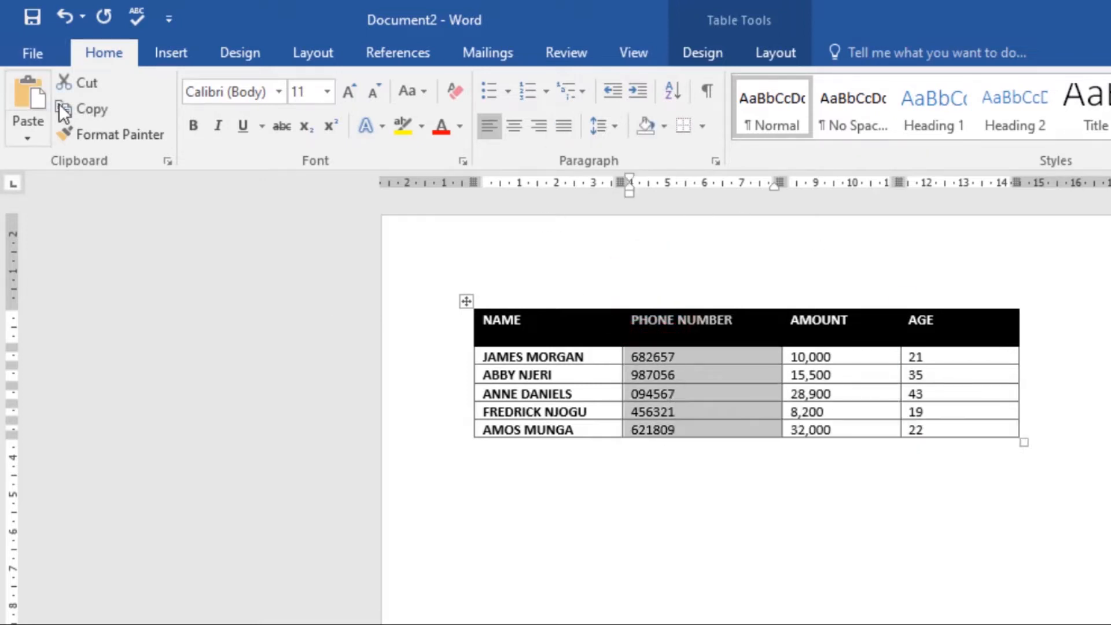
{"action": "left_click", "coordinate": [106, 106]}
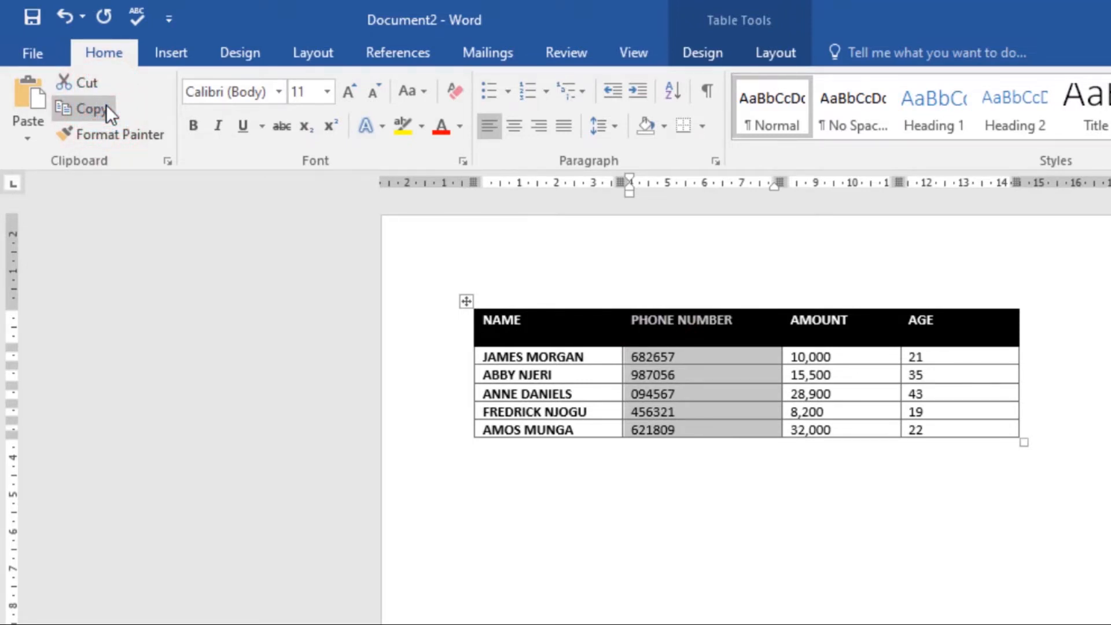
{"action": "left_click", "coordinate": [1042, 345]}
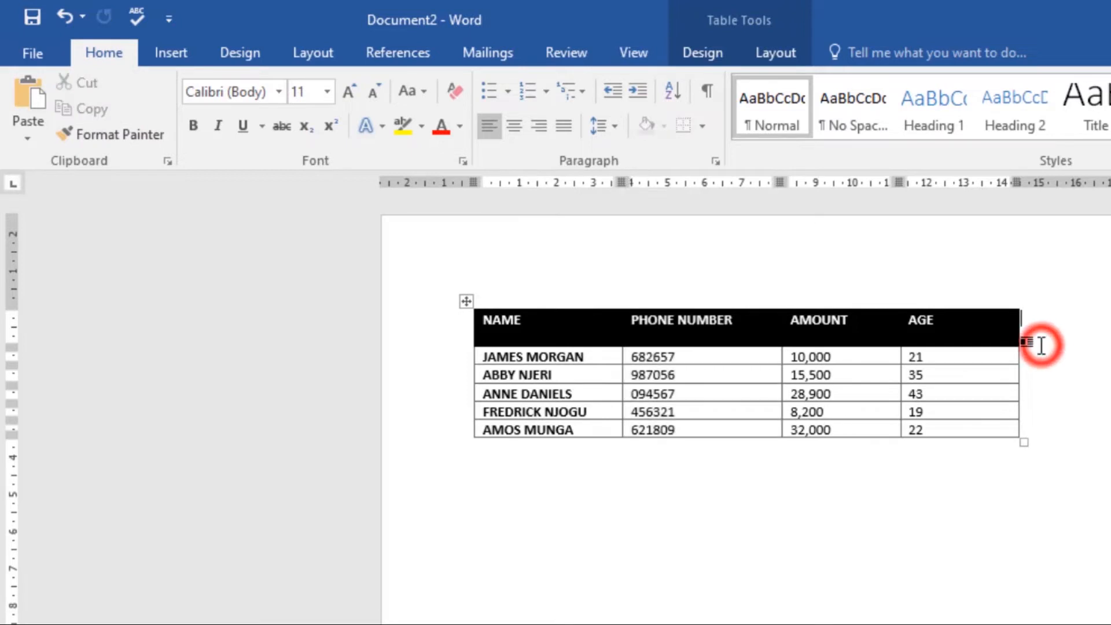
{"action": "left_click", "coordinate": [25, 88]}
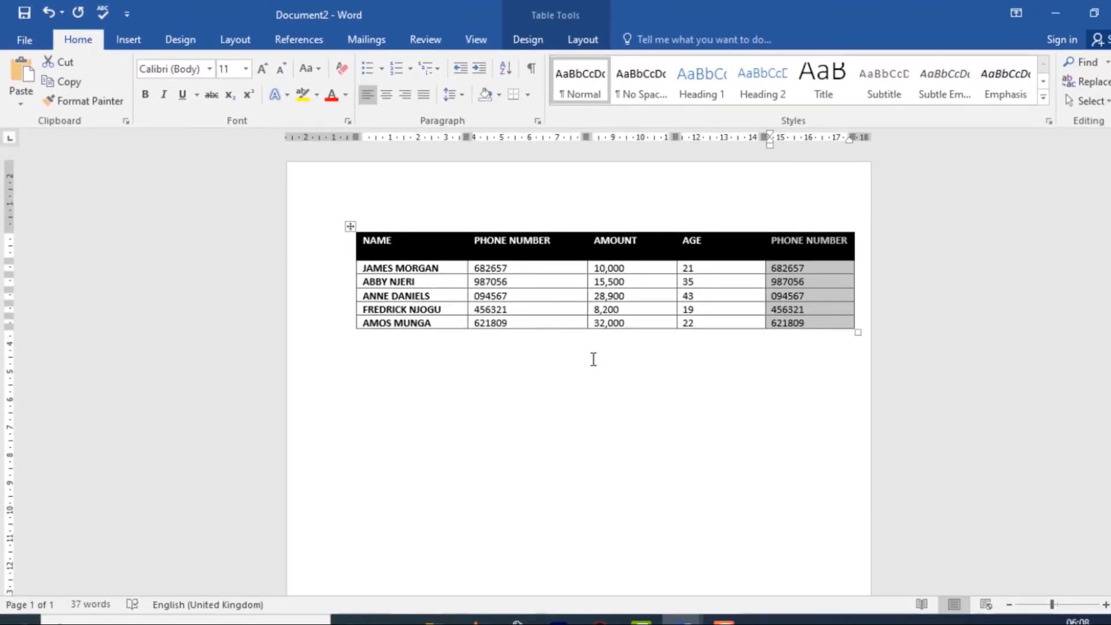
- Switch to Document1 and delete the entire empty table
{"action": "mouse_move", "coordinate": [682, 620]}
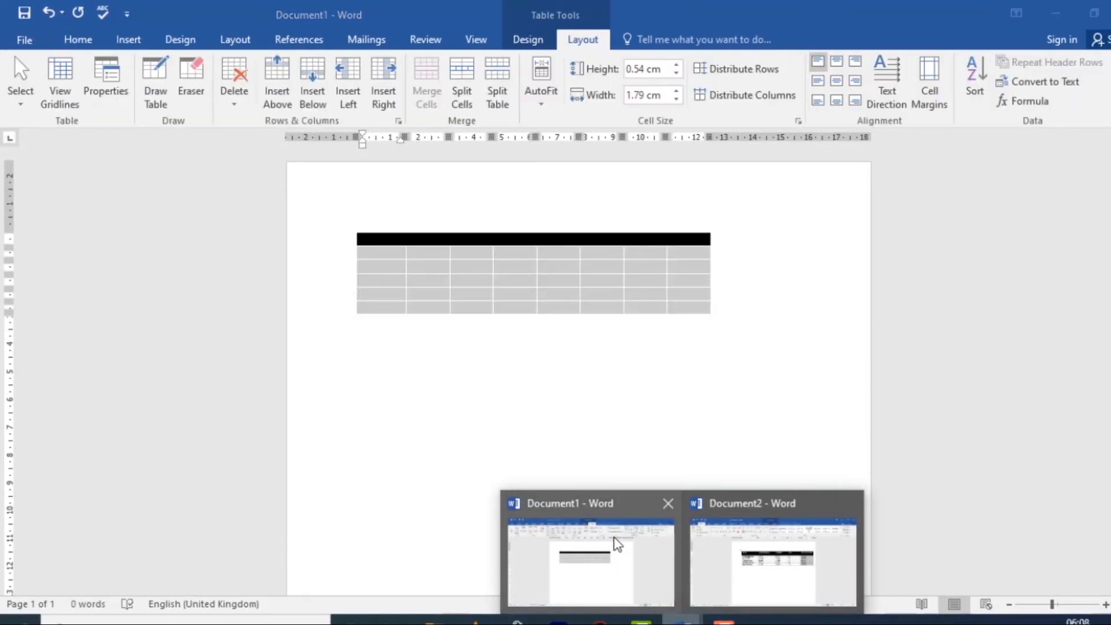
{"action": "left_click", "coordinate": [617, 538]}
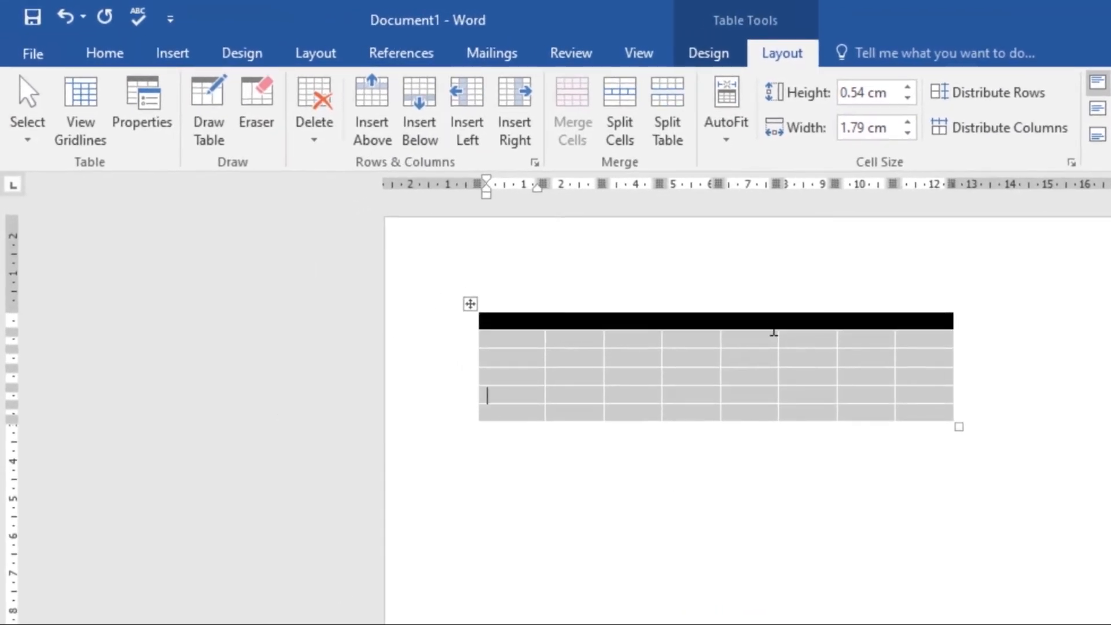
{"action": "mouse_move", "coordinate": [516, 287]}
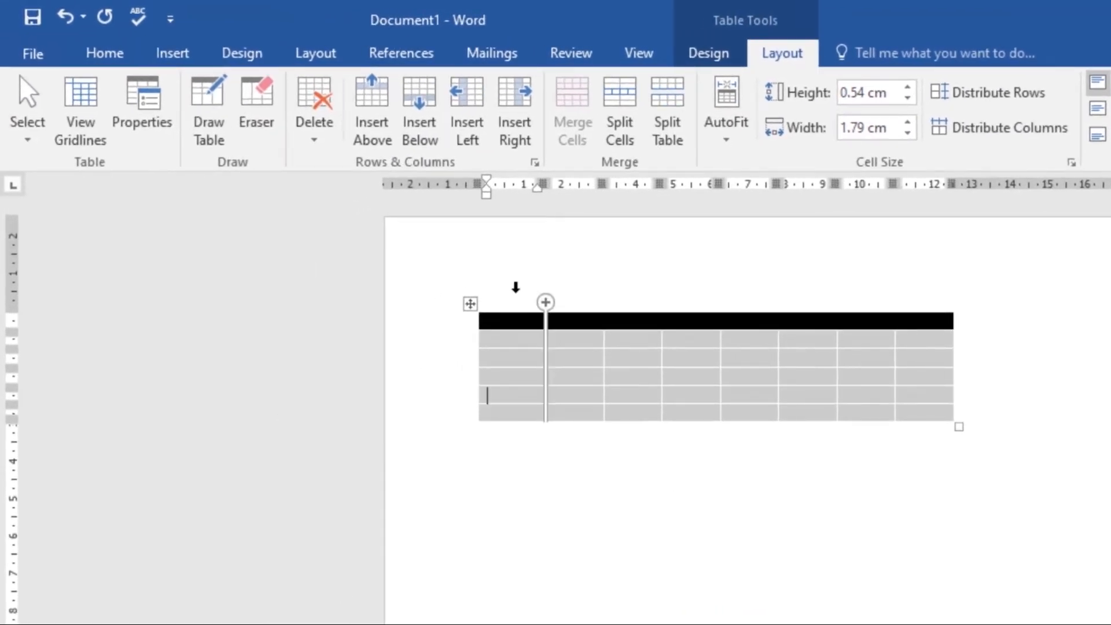
{"action": "left_click", "coordinate": [316, 134]}
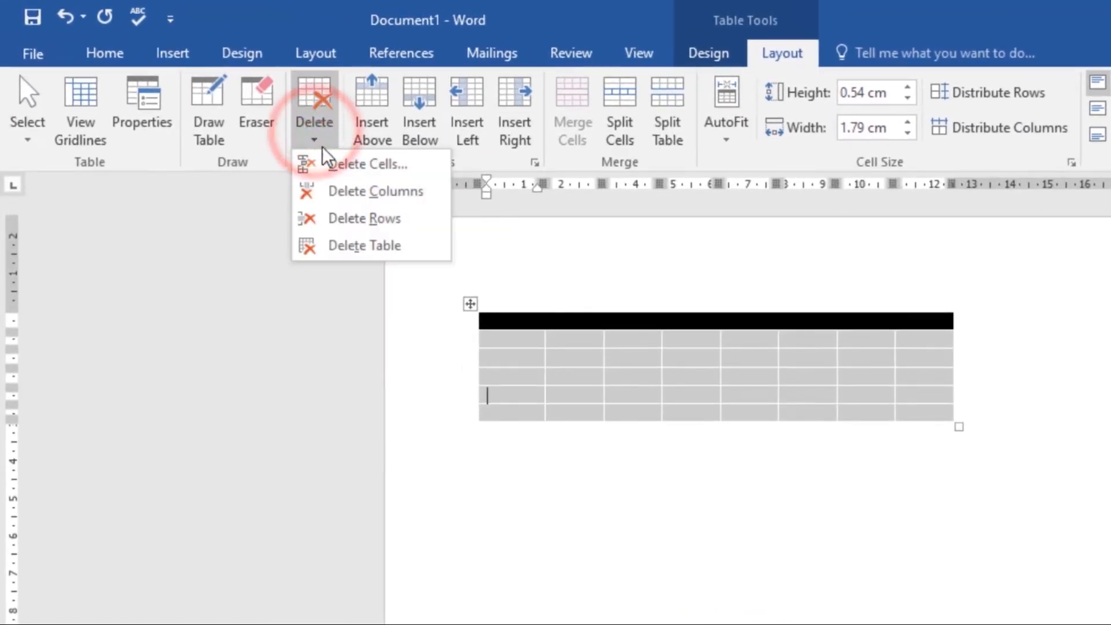
{"action": "left_click", "coordinate": [357, 251]}
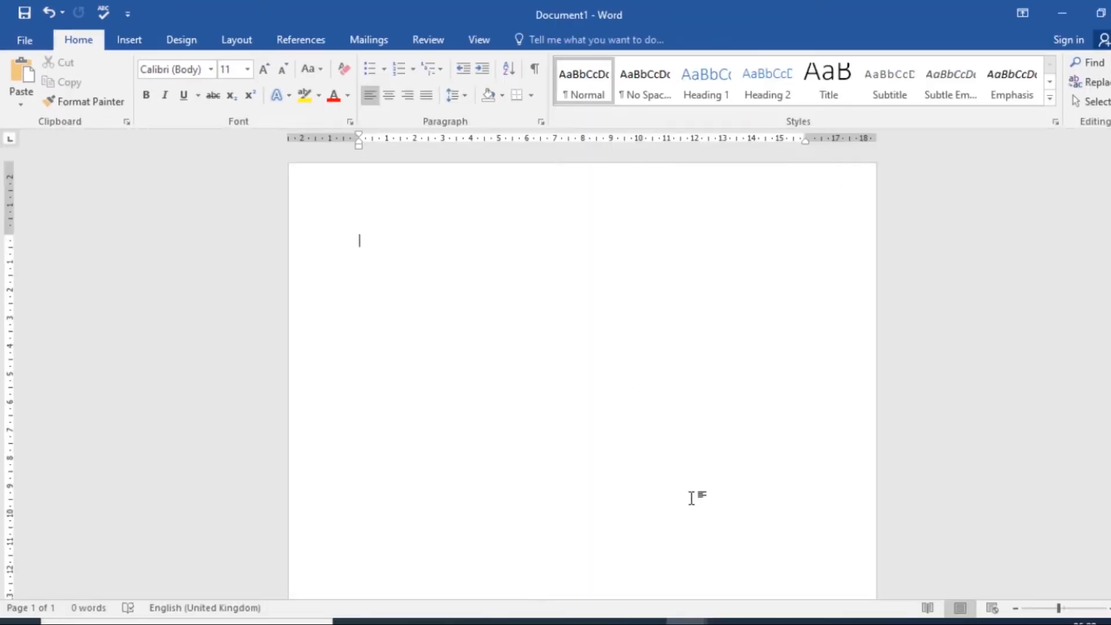
- Switch to Document2 and narrow the first PHONE NUMBER column to about 3.25 cm by moving its border with the AMOUNT column
{"action": "mouse_move", "coordinate": [687, 622]}
{"action": "left_click", "coordinate": [752, 553]}
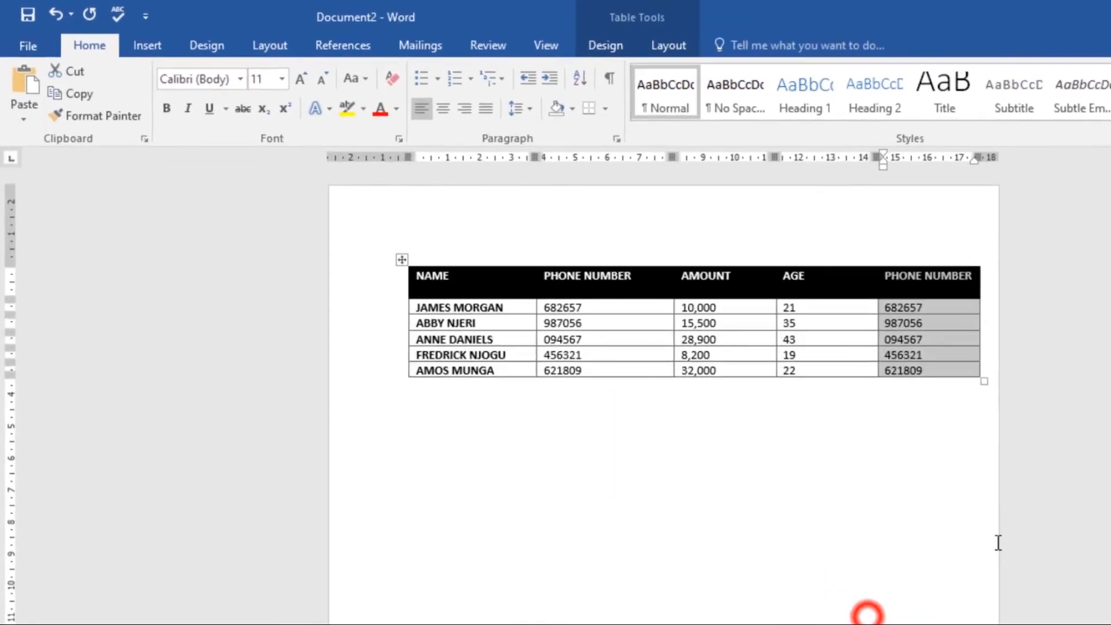
{"action": "left_click", "coordinate": [663, 326]}
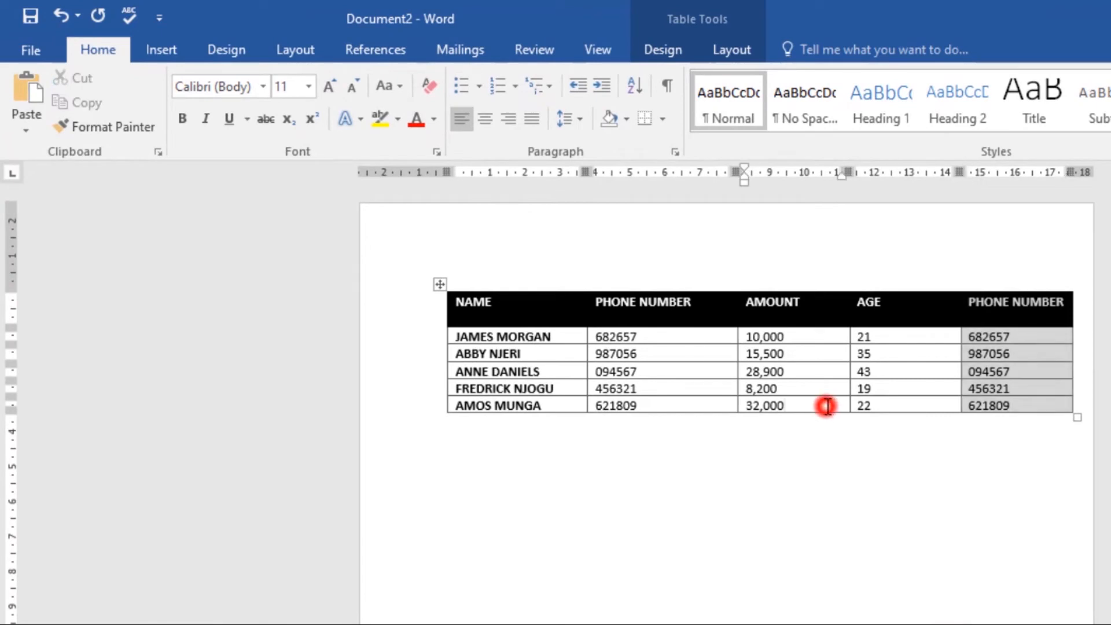
{"action": "left_click", "coordinate": [826, 405]}
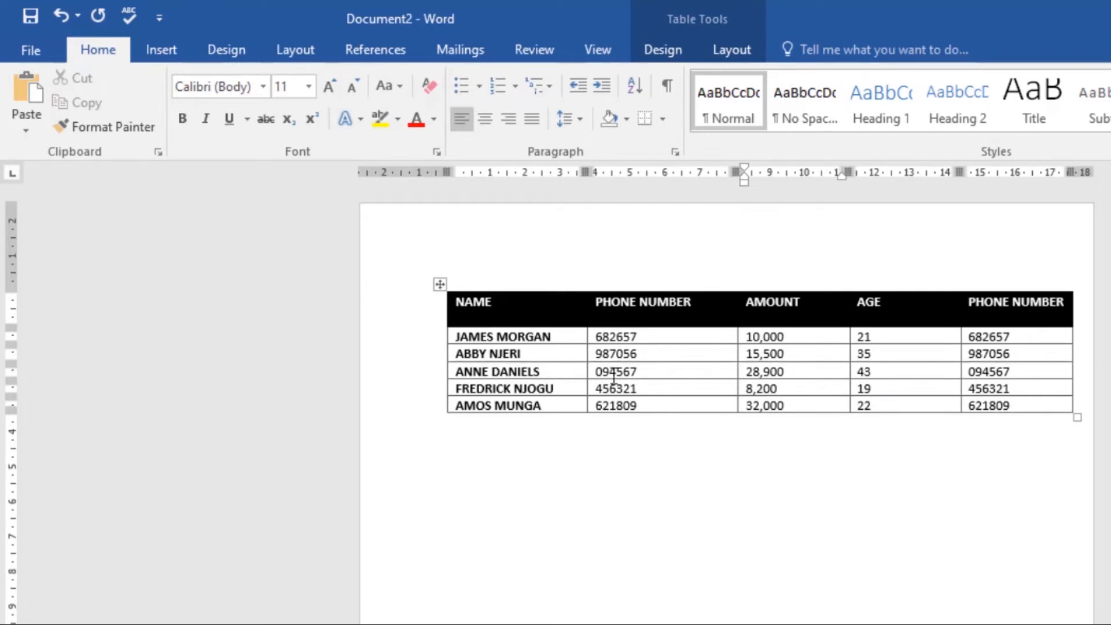
{"action": "left_click", "coordinate": [689, 333]}
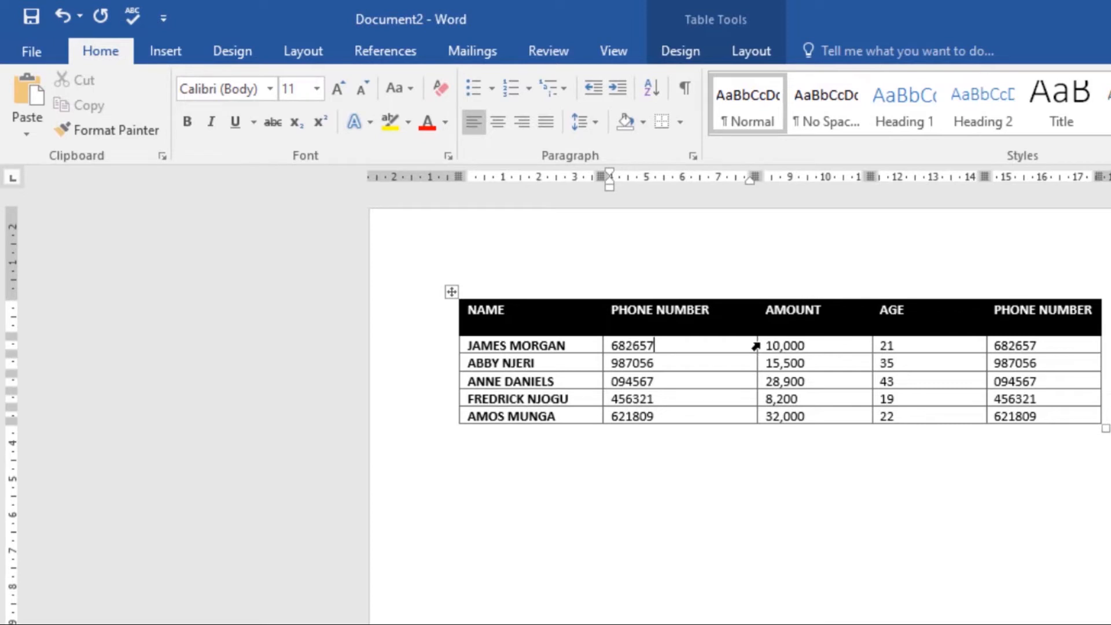
{"action": "left_click_drag", "start_coordinate": [758, 345], "coordinate": [720, 355]}
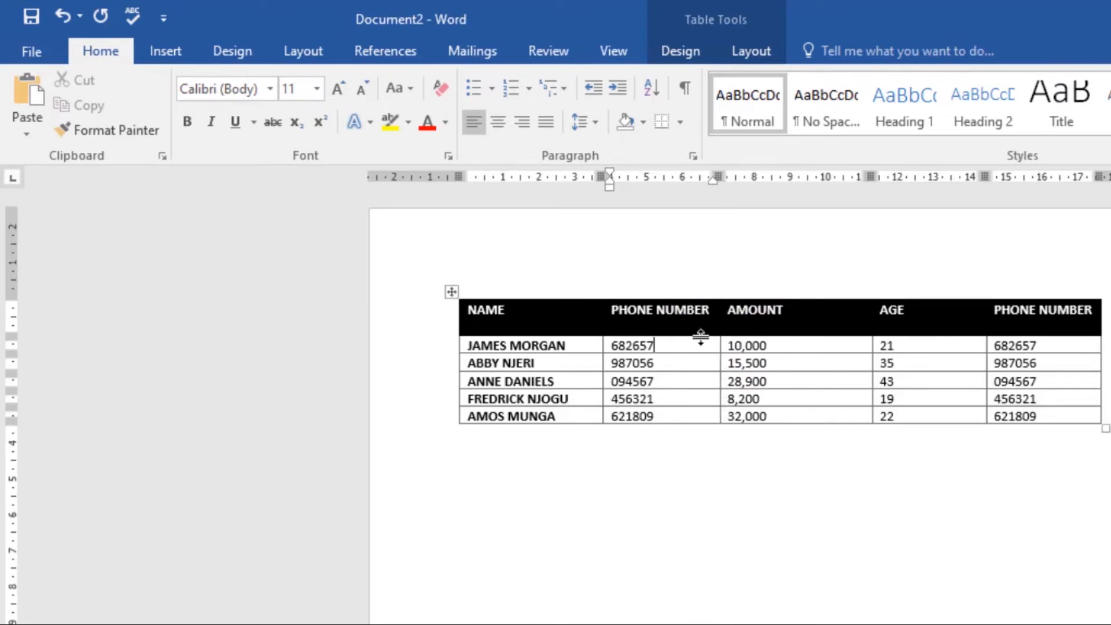
{"action": "mouse_move", "coordinate": [701, 336]}
{"action": "left_mouse_down"}
{"action": "mouse_move", "coordinate": [714, 373]}
{"action": "mouse_move", "coordinate": [718, 331]}
{"action": "left_mouse_up"}
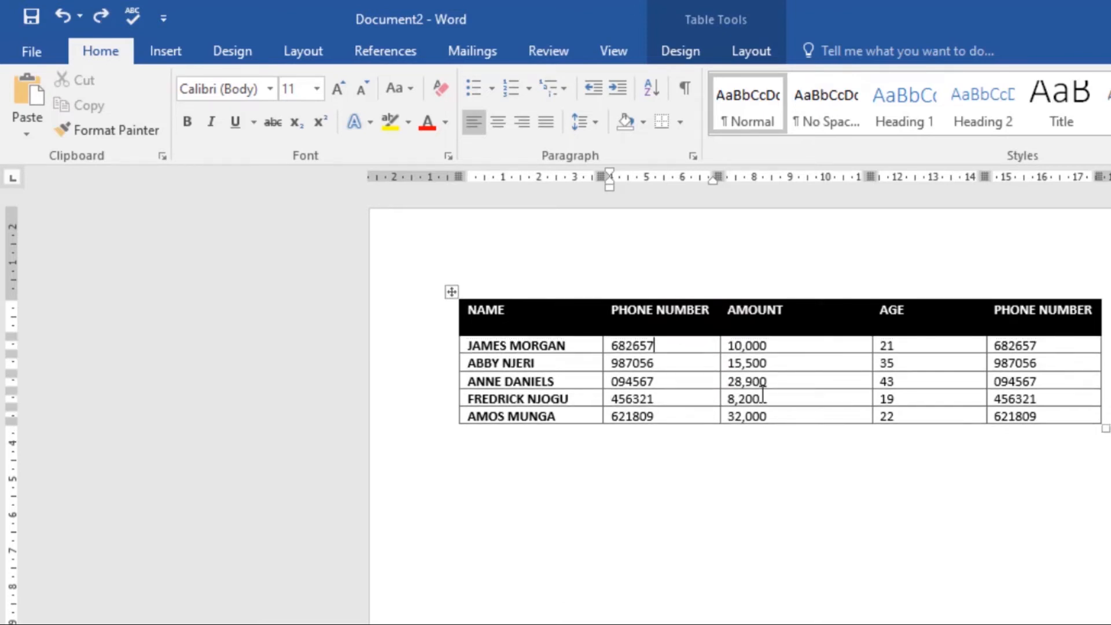
- Increase the height of the table's header row to 2.3 cm
{"action": "left_click", "coordinate": [760, 50]}
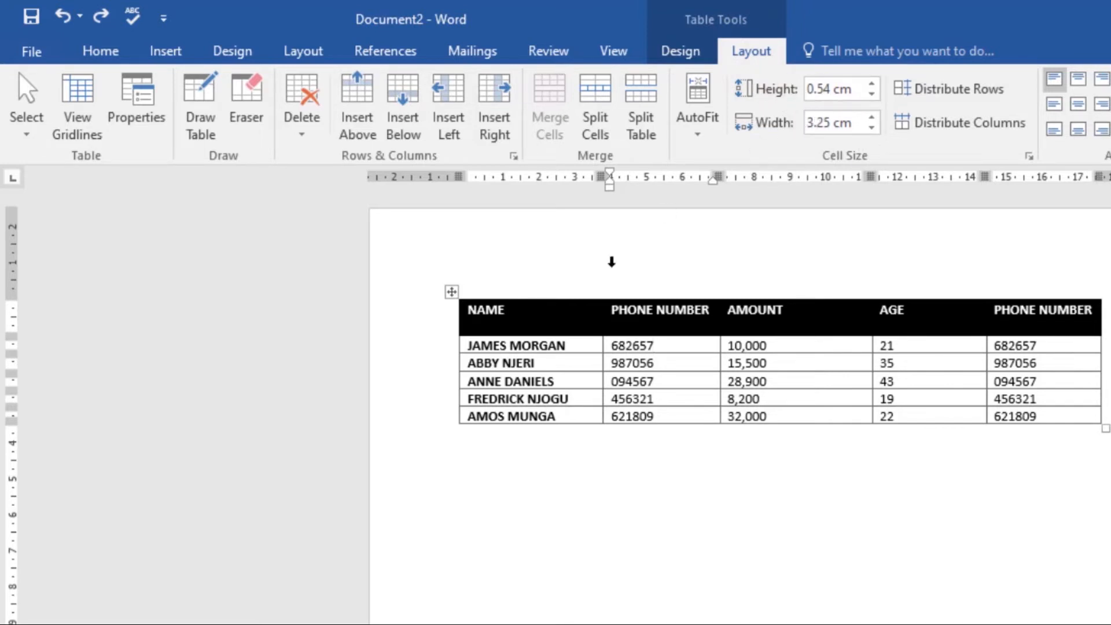
{"action": "left_click", "coordinate": [577, 316]}
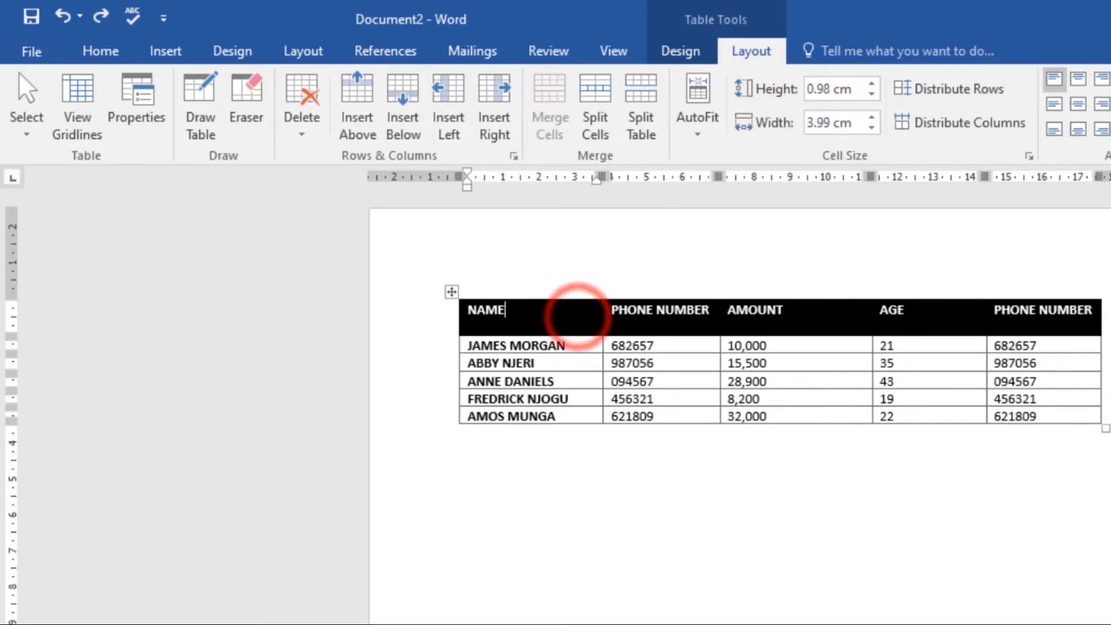
{"action": "left_click", "coordinate": [874, 84]}
{"action": "left_click", "coordinate": [874, 84]}
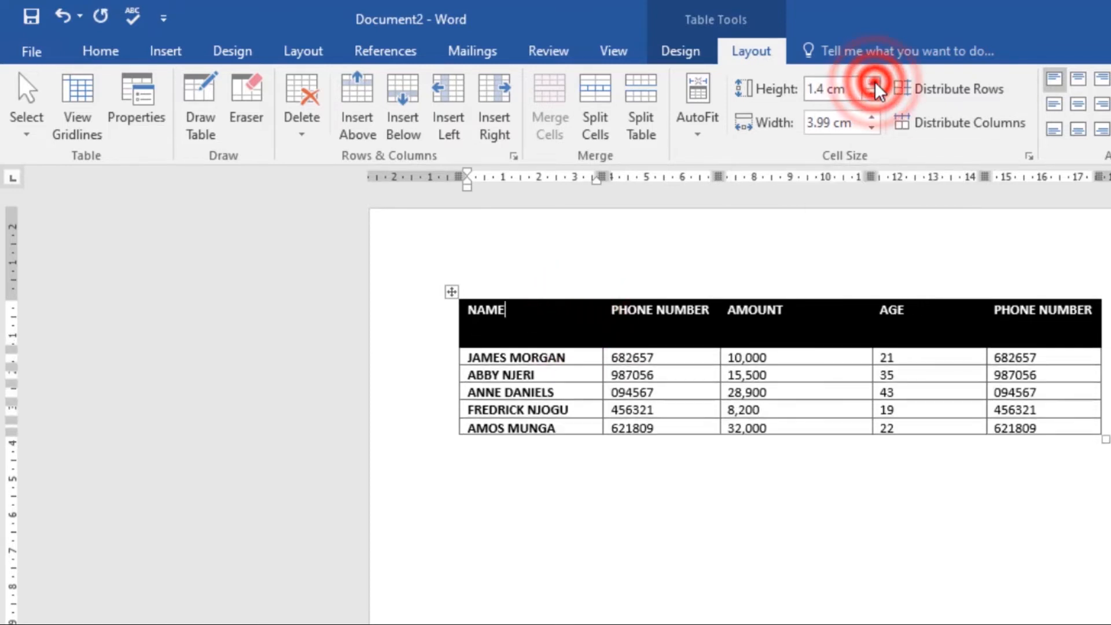
{"action": "left_click", "coordinate": [874, 84]}
{"action": "left_click", "coordinate": [874, 84]}
{"action": "left_click", "coordinate": [874, 84]}
{"action": "left_click", "coordinate": [874, 84]}
{"action": "left_click", "coordinate": [874, 84]}
{"action": "left_click", "coordinate": [874, 83]}
{"action": "left_click", "coordinate": [874, 84]}
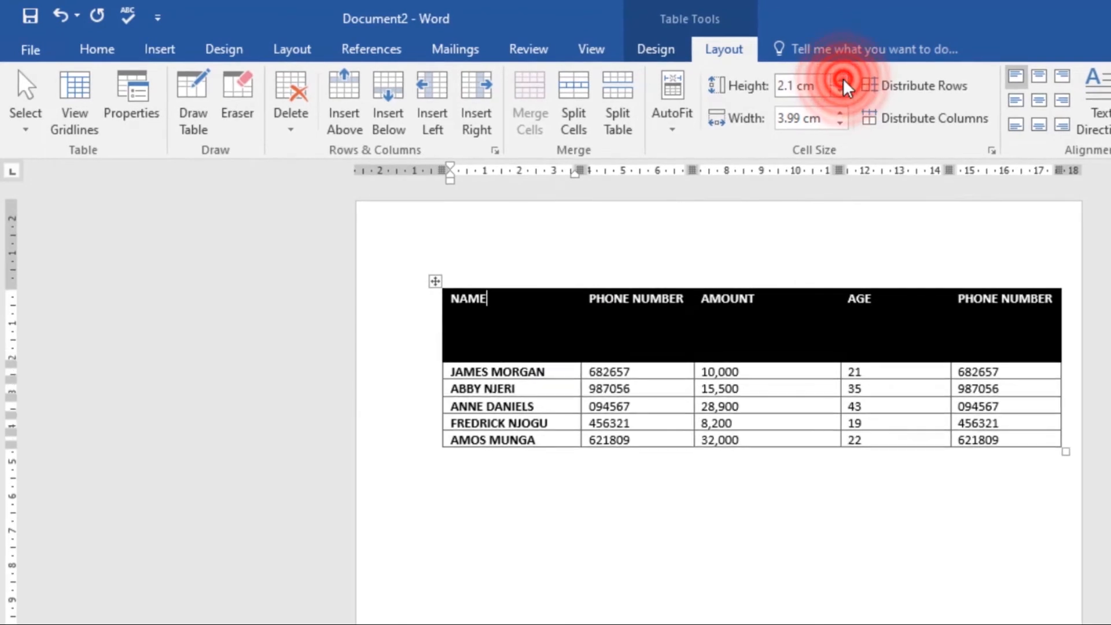
{"action": "left_click", "coordinate": [874, 84]}
{"action": "left_click", "coordinate": [874, 84]}
{"action": "left_click", "coordinate": [844, 82]}
{"action": "left_click", "coordinate": [841, 92]}
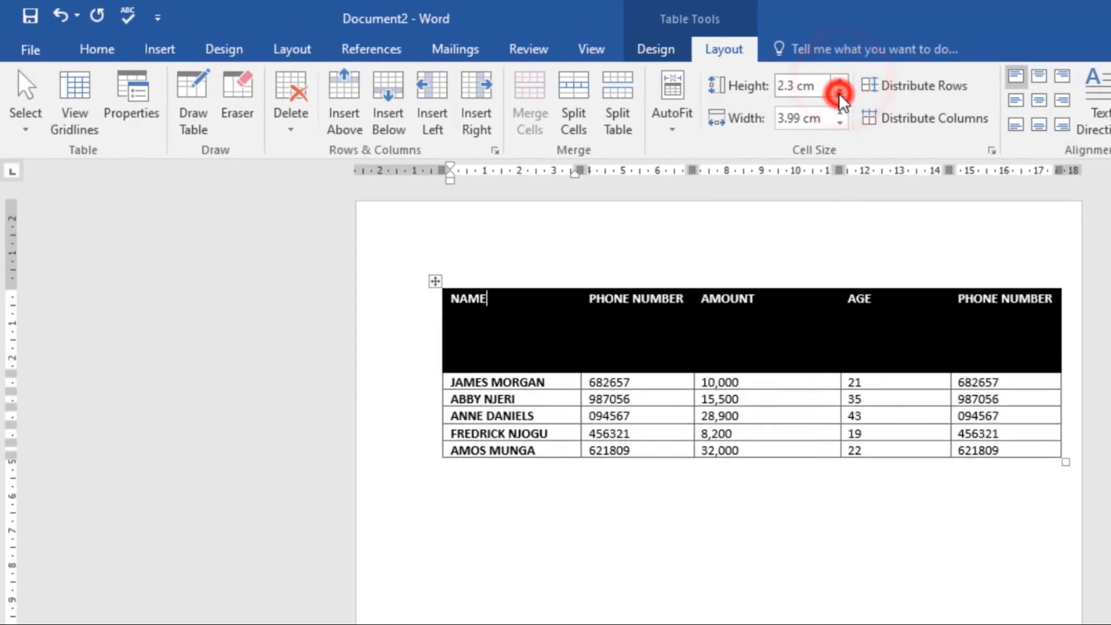
- Reduce the height of the table's header row to 0.6 cm
{"action": "left_click", "coordinate": [841, 93]}
{"action": "left_click", "coordinate": [840, 92]}
{"action": "left_click", "coordinate": [840, 92]}
{"action": "left_click", "coordinate": [841, 93]}
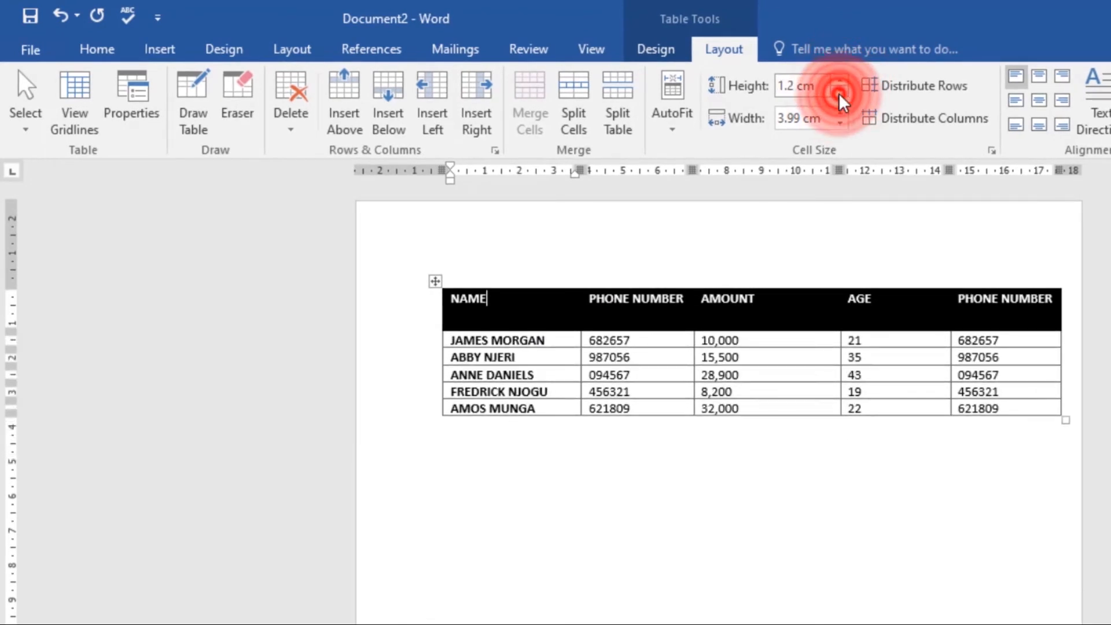
{"action": "left_click", "coordinate": [840, 93]}
{"action": "left_click", "coordinate": [840, 93]}
{"action": "left_click", "coordinate": [840, 92]}
{"action": "left_click", "coordinate": [841, 93]}
{"action": "left_click", "coordinate": [841, 92]}
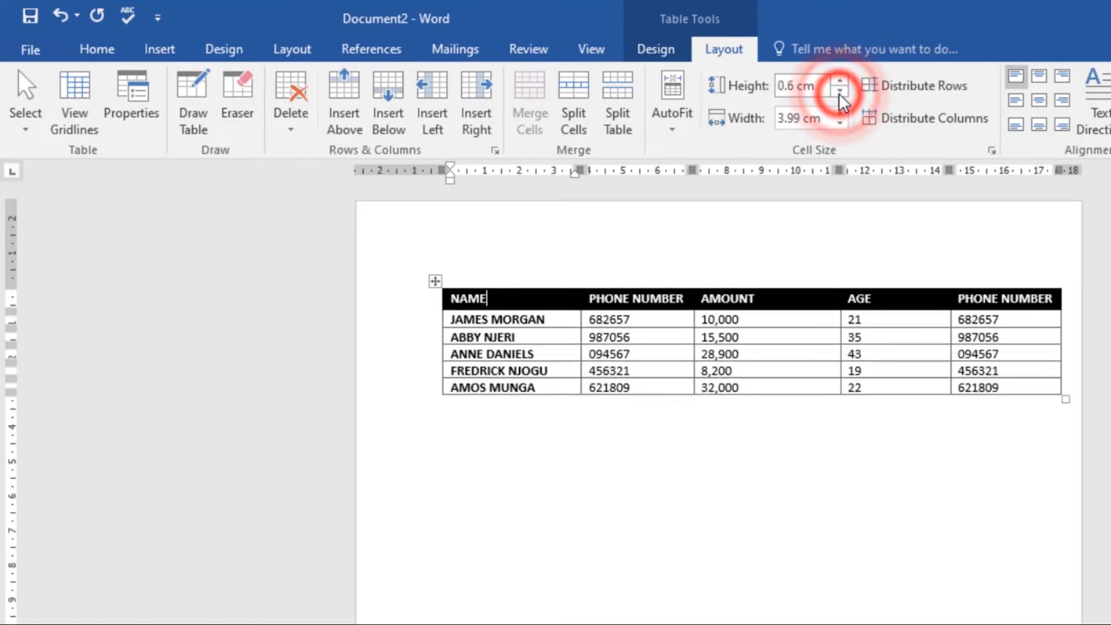
- Set the height of the table's header row to 1.9 cm
{"action": "left_click", "coordinate": [839, 82]}
{"action": "left_click", "coordinate": [839, 82]}
{"action": "left_click", "coordinate": [840, 82]}
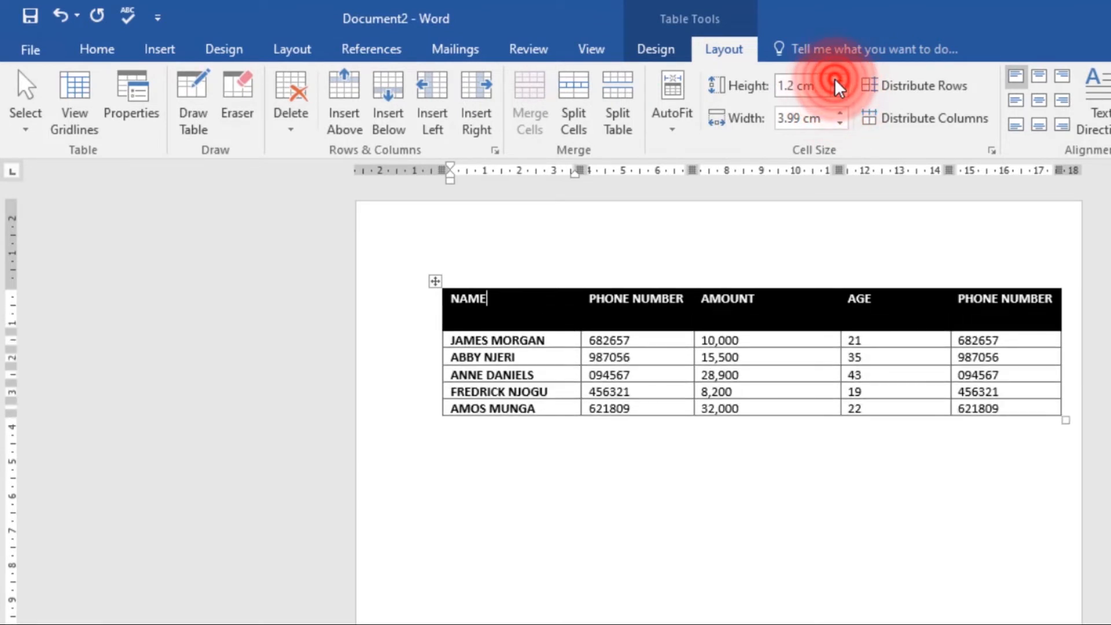
{"action": "left_click", "coordinate": [840, 82]}
{"action": "left_click", "coordinate": [839, 82]}
{"action": "left_click", "coordinate": [839, 82]}
{"action": "left_click", "coordinate": [840, 82]}
{"action": "left_click", "coordinate": [839, 83]}
{"action": "left_click", "coordinate": [840, 83]}
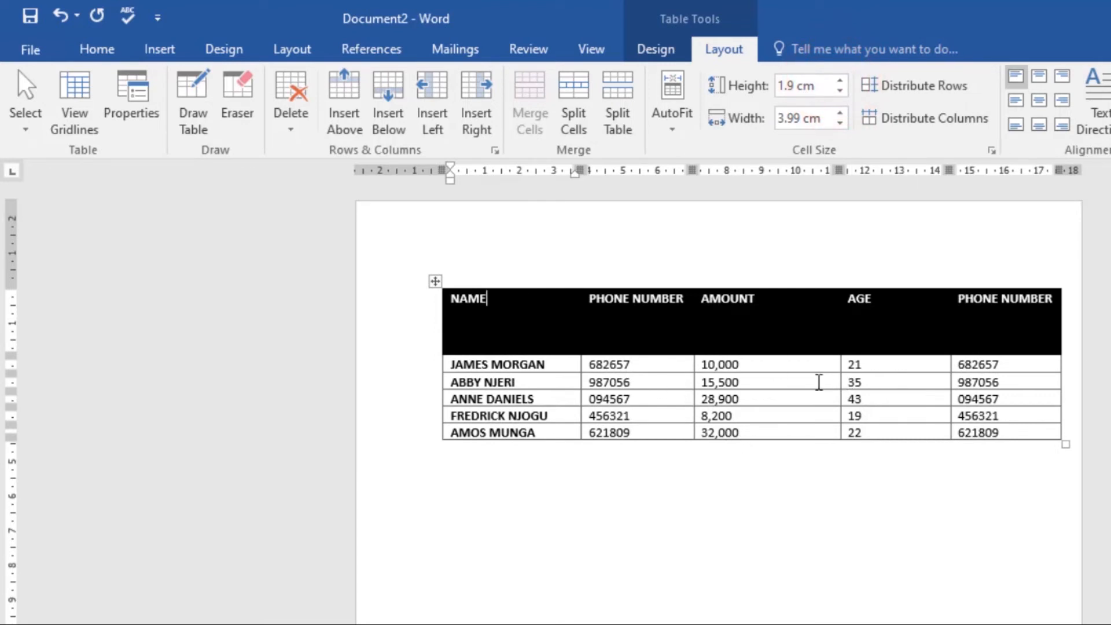
- Reduce the width of the AMOUNT column to 1.92 cm
{"action": "left_click", "coordinate": [819, 382]}
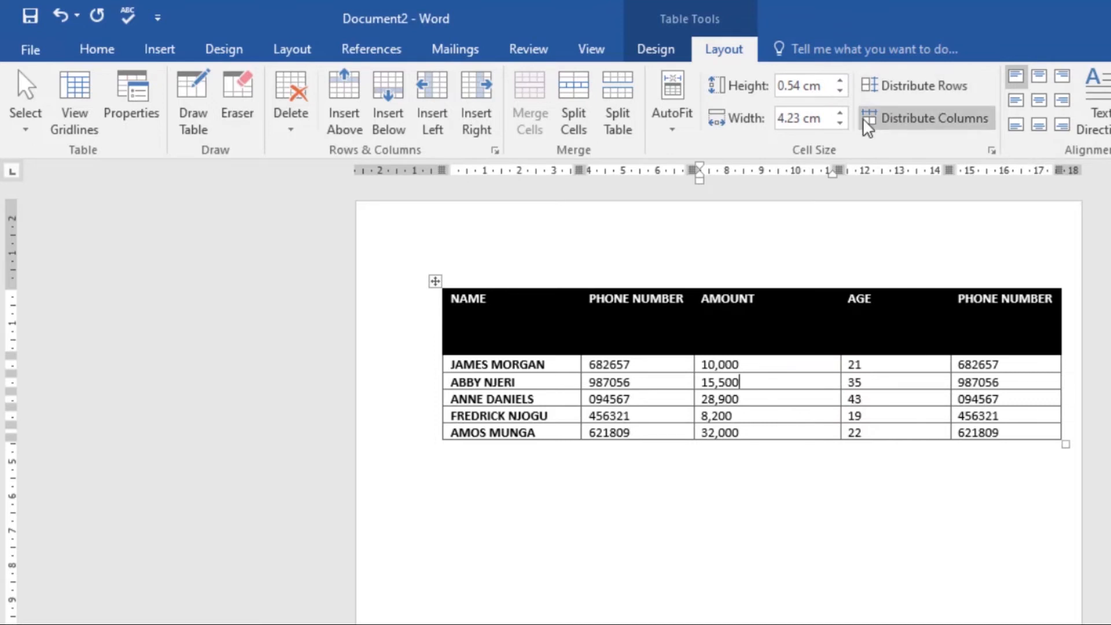
{"action": "left_click", "coordinate": [841, 122]}
{"action": "left_click", "coordinate": [841, 122]}
{"action": "left_click", "coordinate": [841, 122]}
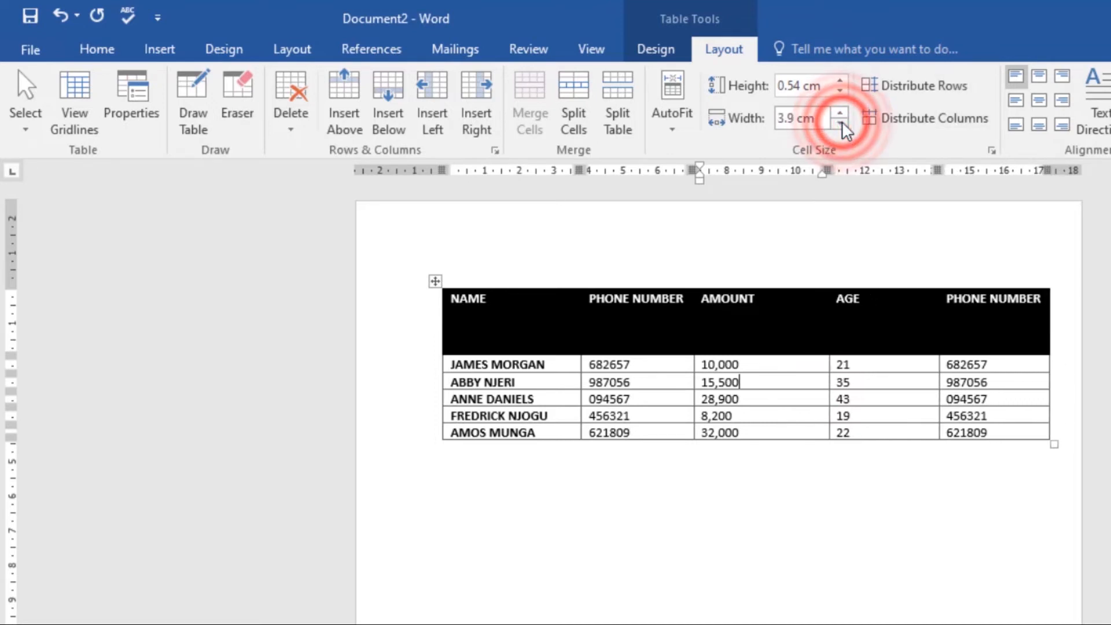
{"action": "left_click", "coordinate": [841, 123]}
{"action": "left_click", "coordinate": [841, 123]}
{"action": "left_click", "coordinate": [841, 123]}
{"action": "left_click", "coordinate": [840, 124]}
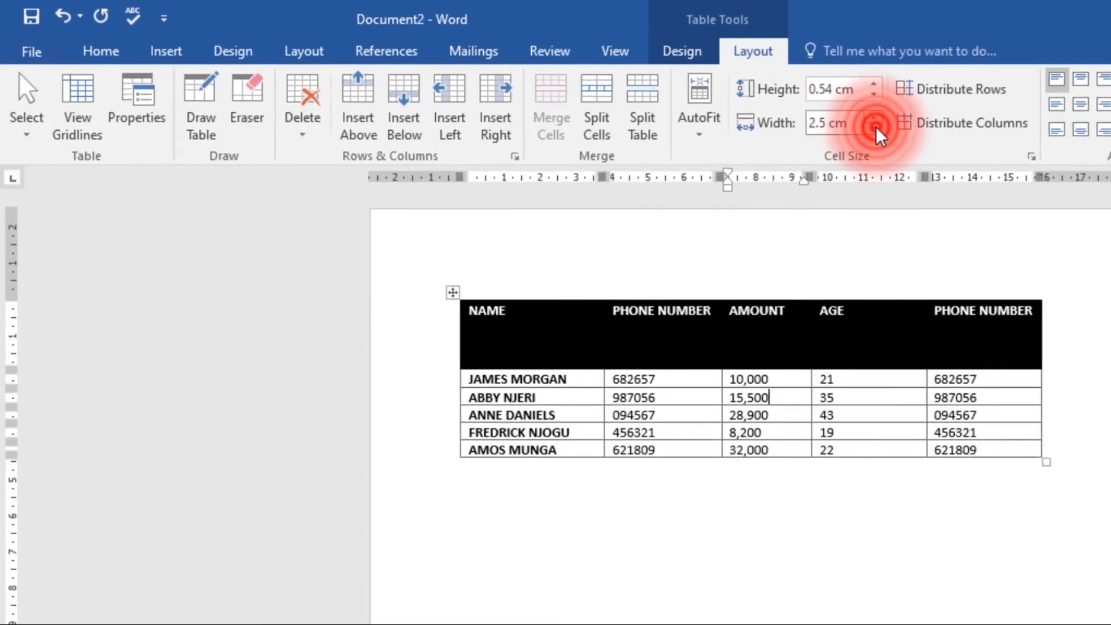
{"action": "left_click", "coordinate": [876, 129]}
{"action": "left_click", "coordinate": [876, 128]}
{"action": "left_click", "coordinate": [876, 129]}
{"action": "left_click", "coordinate": [875, 129]}
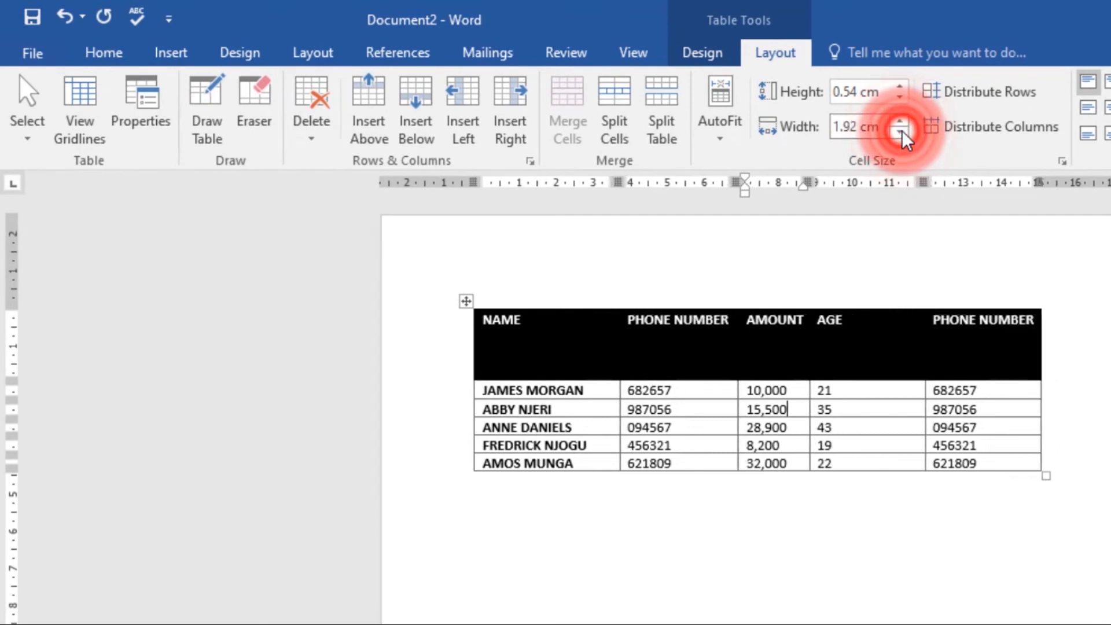
- Widen the AMOUNT column to 2.7 cm
{"action": "left_click", "coordinate": [900, 122]}
{"action": "left_click", "coordinate": [901, 123]}
{"action": "left_click", "coordinate": [900, 123]}
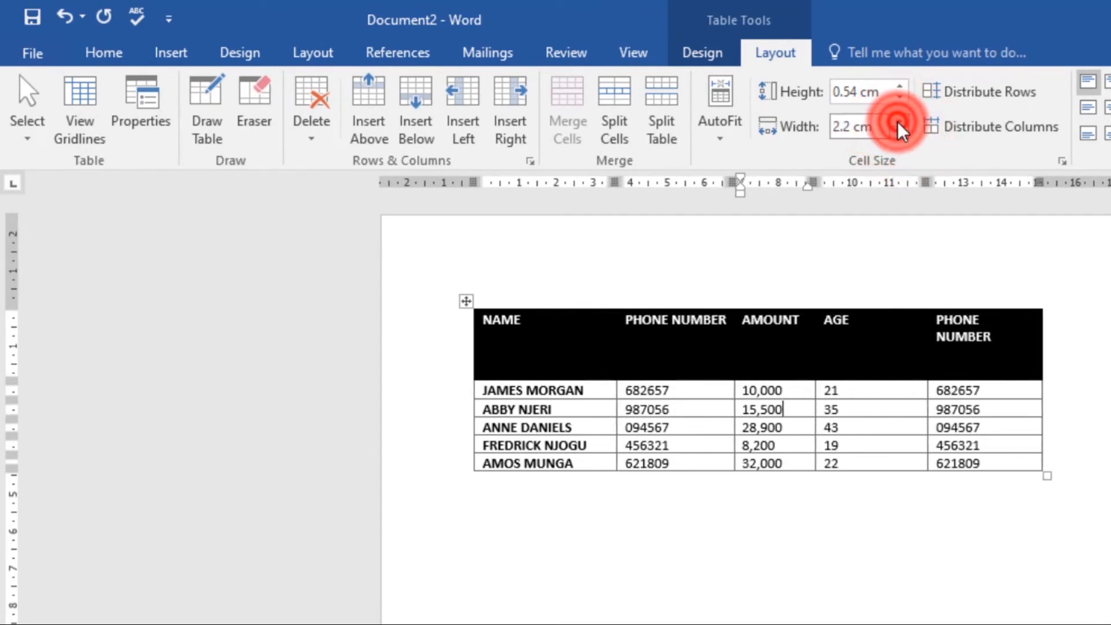
{"action": "left_click", "coordinate": [900, 123]}
{"action": "left_click", "coordinate": [900, 123]}
{"action": "left_click", "coordinate": [900, 122]}
{"action": "left_click", "coordinate": [900, 123]}
{"action": "left_click", "coordinate": [900, 123]}
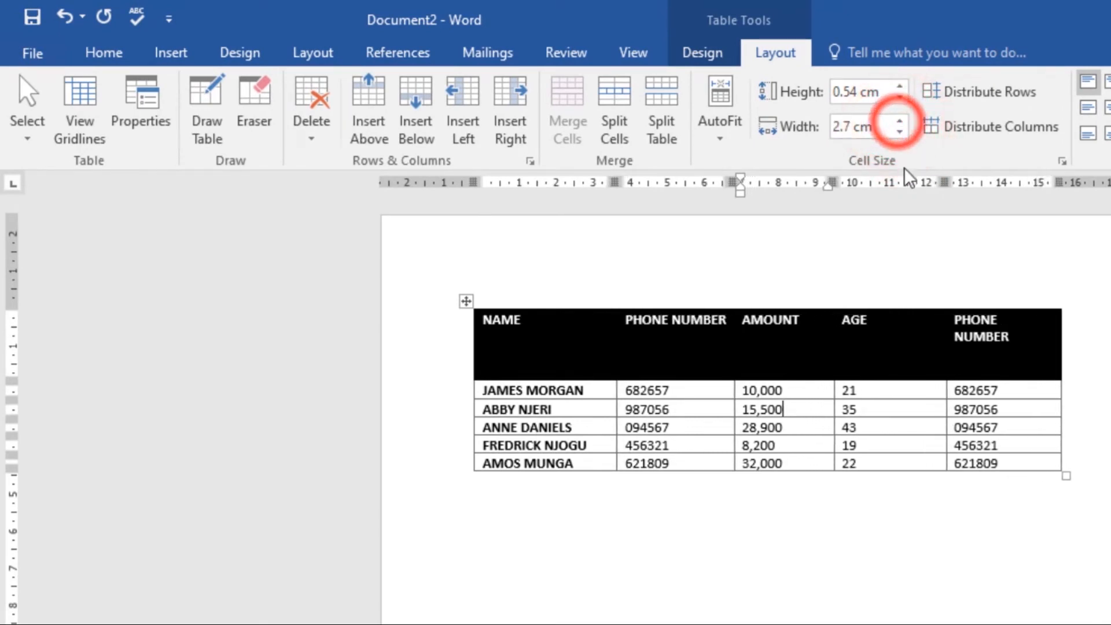
{"action": "left_click", "coordinate": [900, 130]}
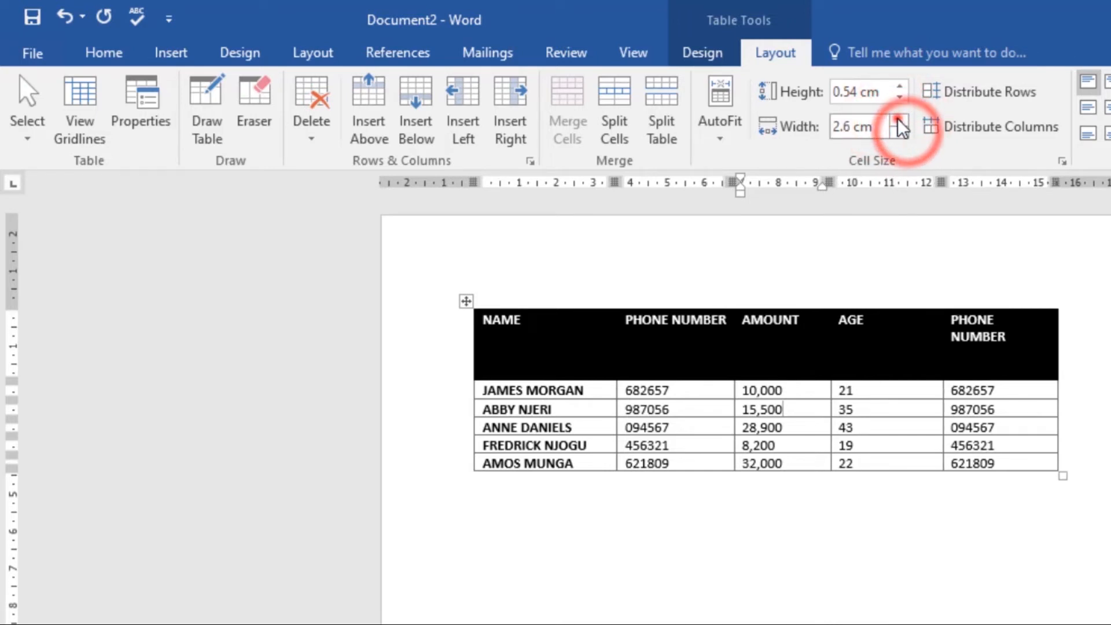
{"action": "left_click", "coordinate": [900, 123]}
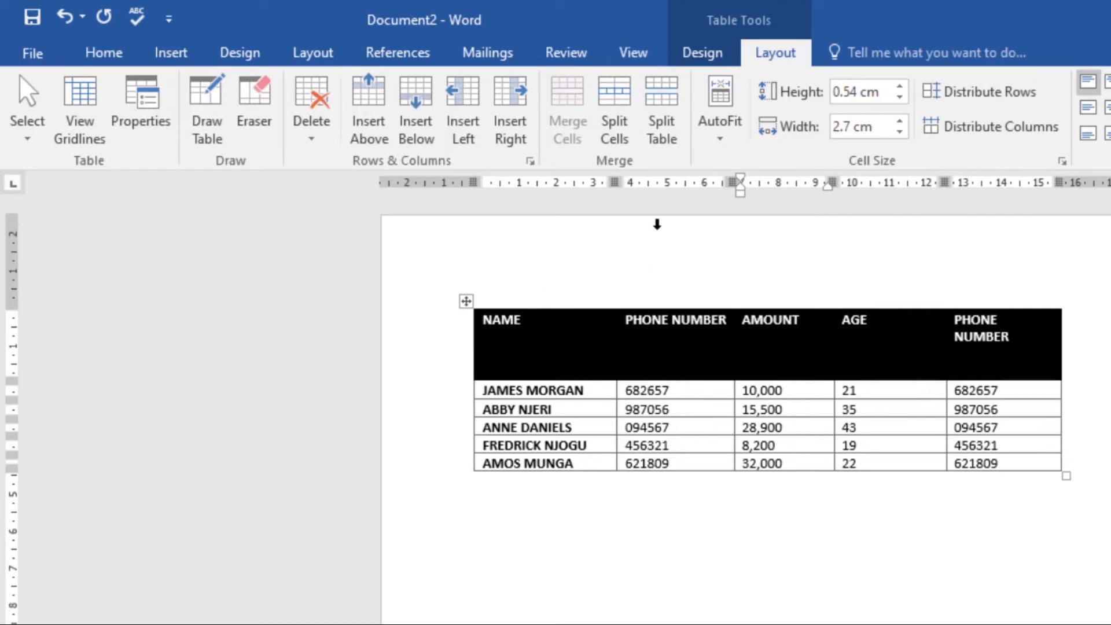
- Distribute the heights of all table rows equally with Distribute Rows
{"action": "left_click", "coordinate": [675, 359]}
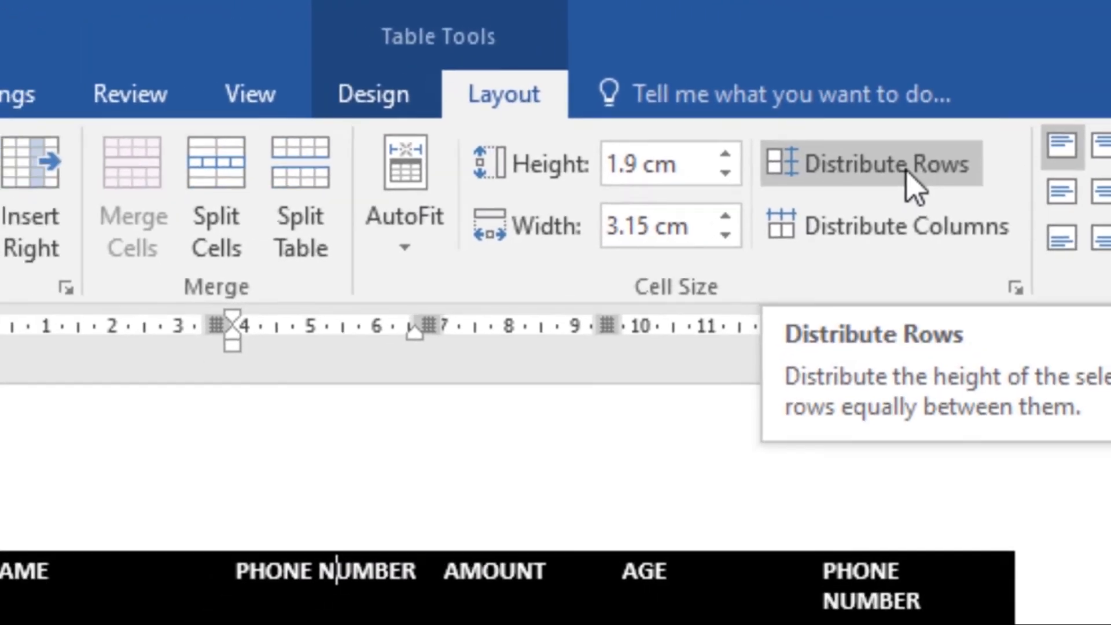
{"action": "left_click", "coordinate": [1001, 95]}
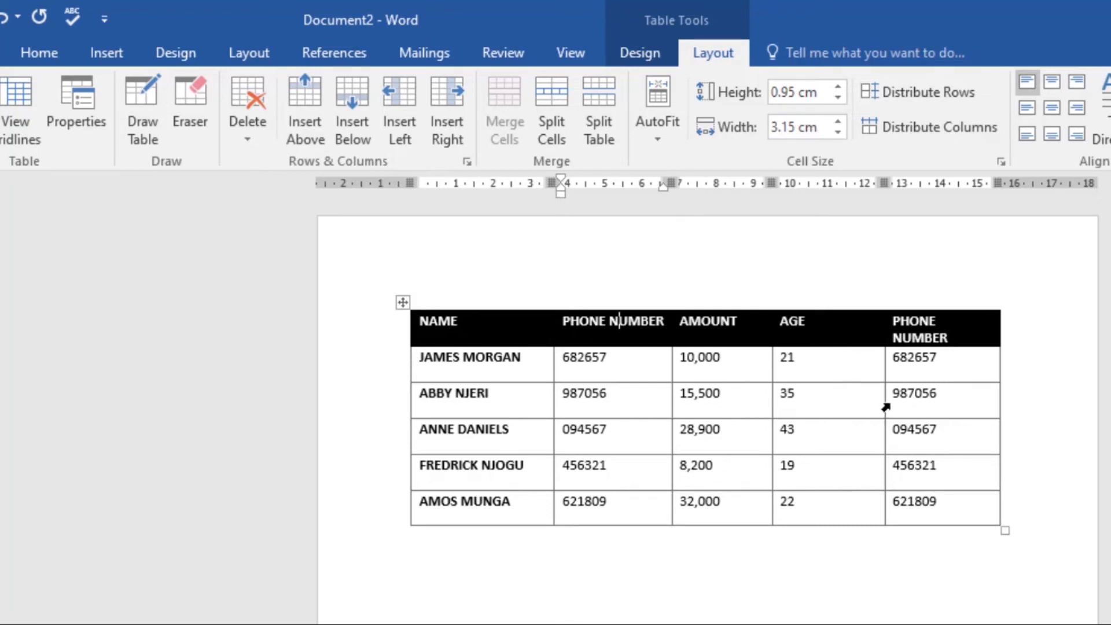
- Narrow the AGE column to 1.05 cm, and distribute the widths of all table columns equally with Distribute Columns
{"action": "left_click", "coordinate": [855, 398]}
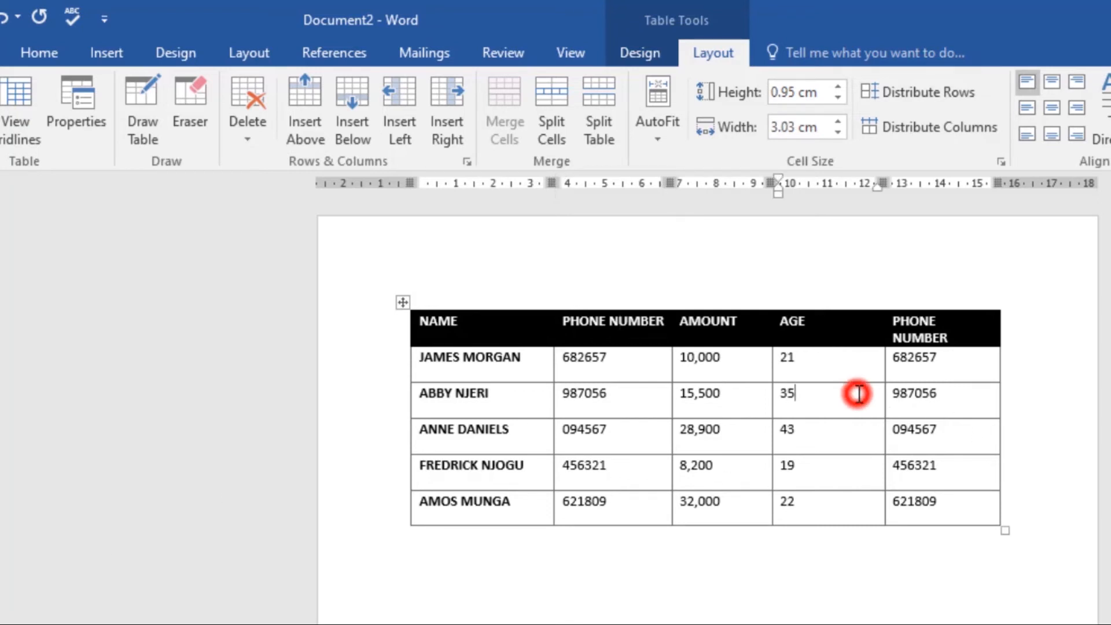
{"action": "left_click", "coordinate": [837, 132]}
{"action": "left_click_drag", "start_coordinate": [836, 133], "coordinate": [836, 133]}
{"action": "left_click", "coordinate": [836, 133]}
{"action": "left_click", "coordinate": [836, 133]}
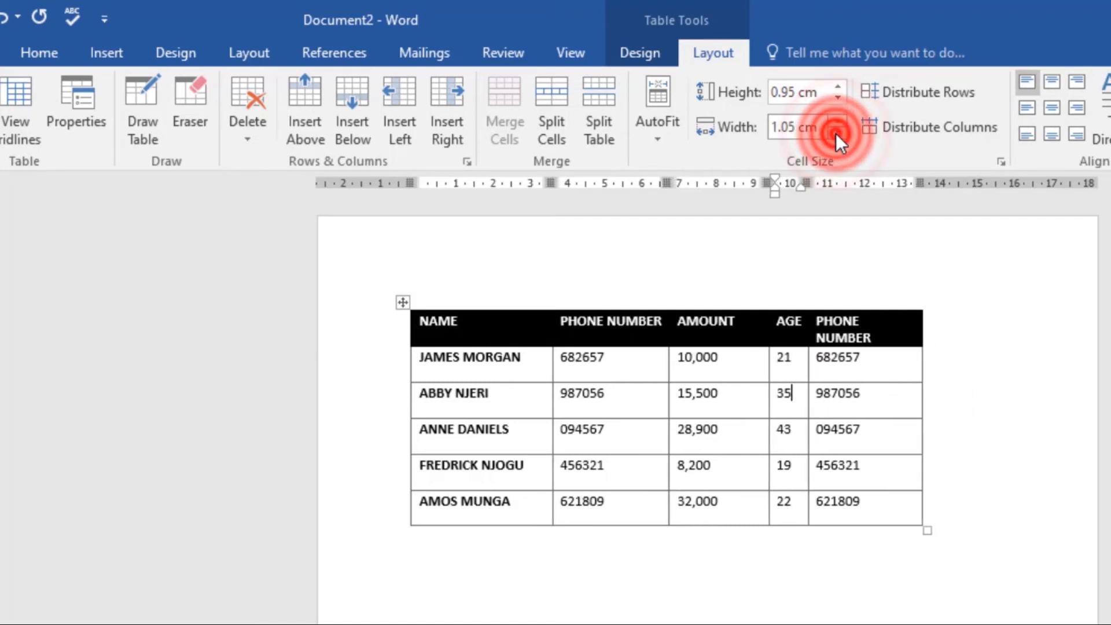
{"action": "left_click", "coordinate": [836, 133]}
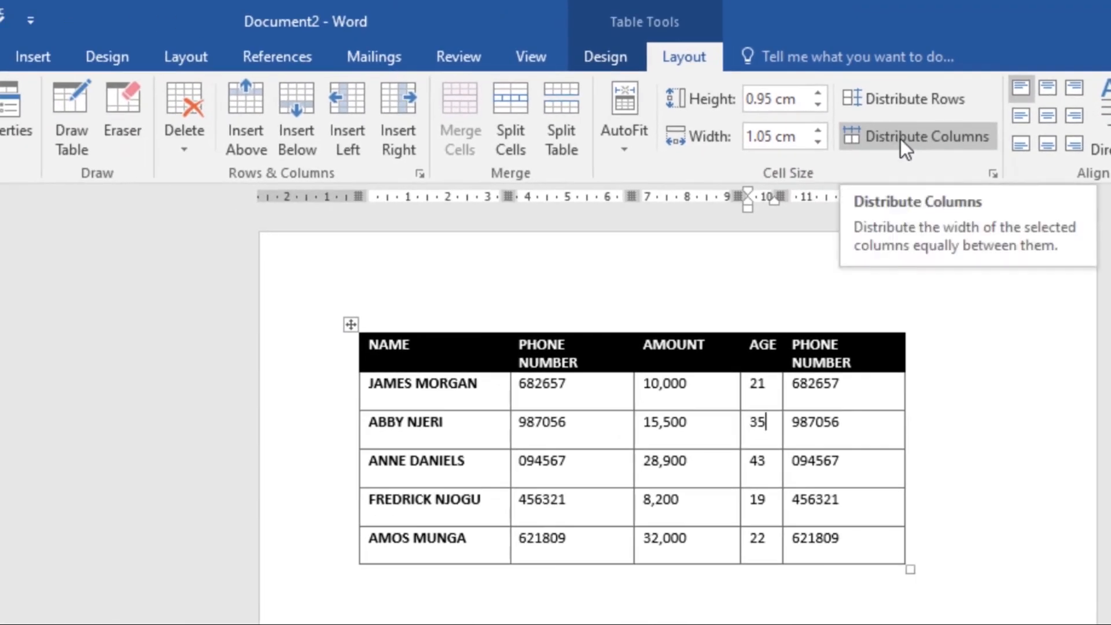
{"action": "left_click", "coordinate": [901, 138]}
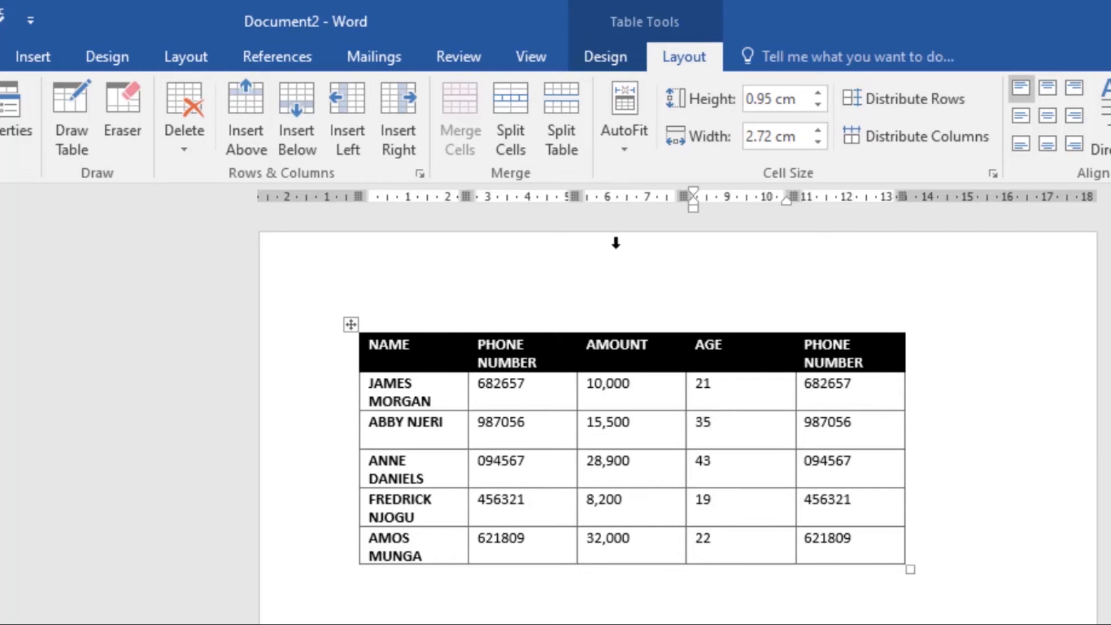
- Fit the table's column widths to their text with AutoFit Contents
{"action": "left_click", "coordinate": [627, 147]}
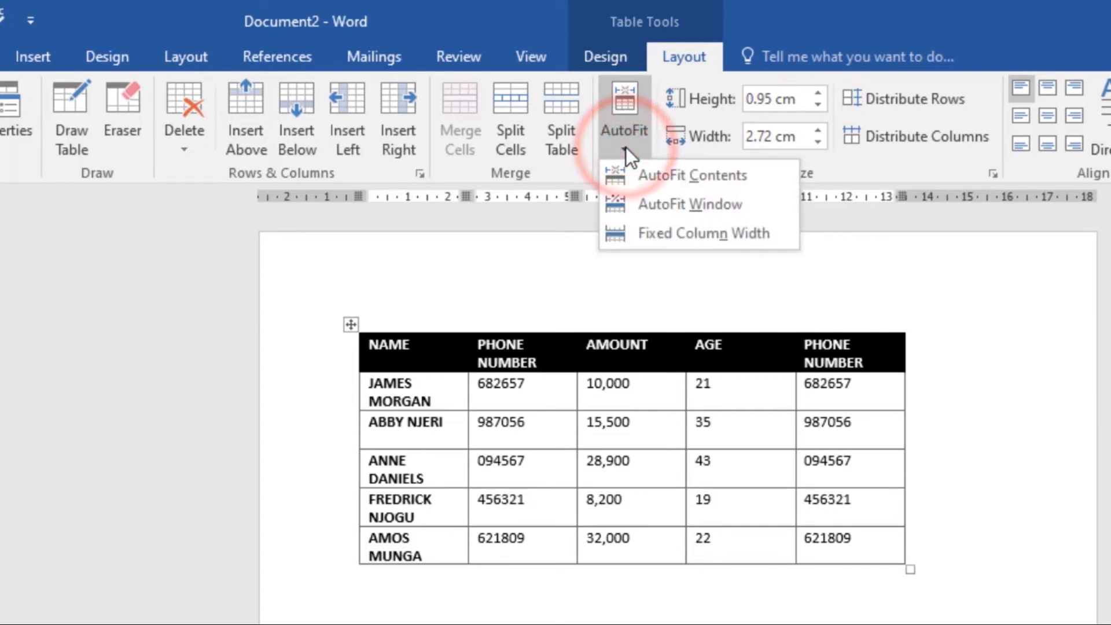
{"action": "left_click", "coordinate": [536, 360]}
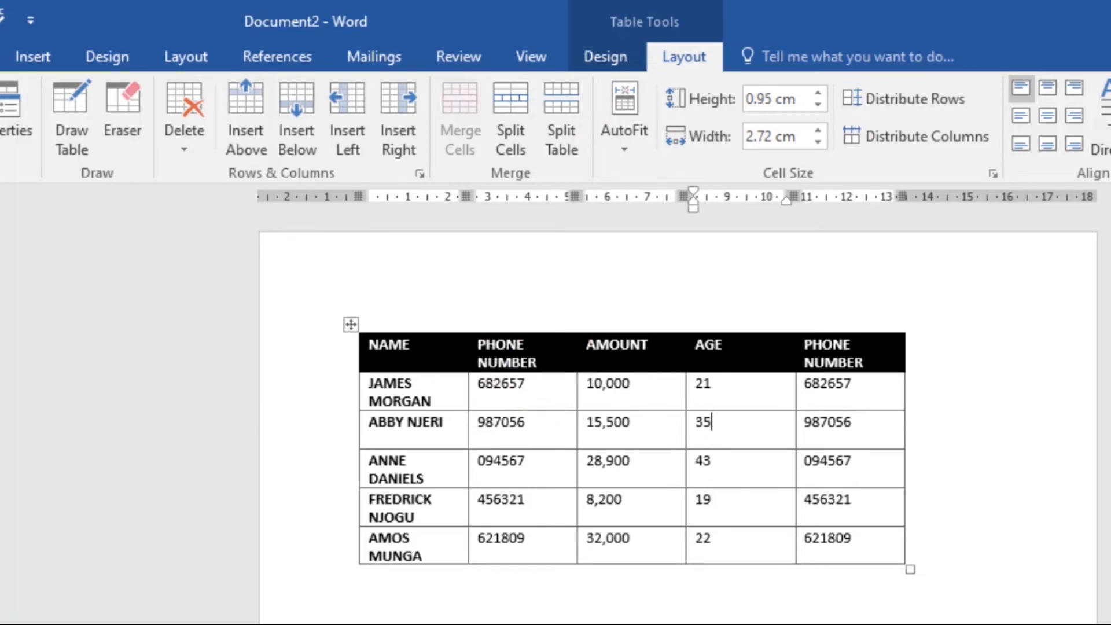
{"action": "left_click", "coordinate": [550, 360]}
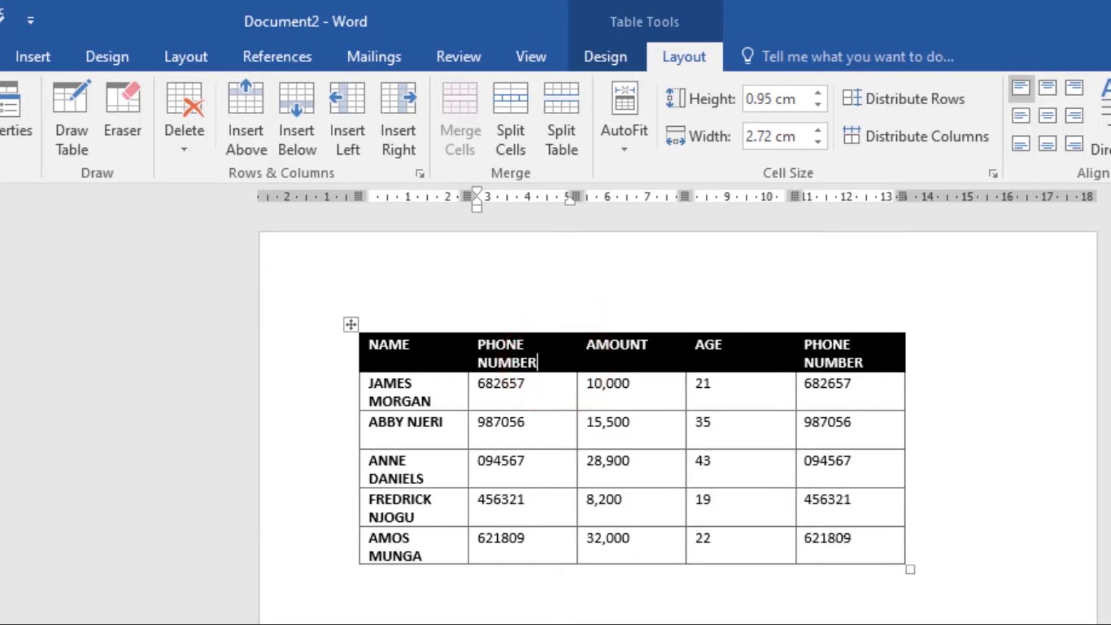
{"action": "left_click", "coordinate": [627, 148]}
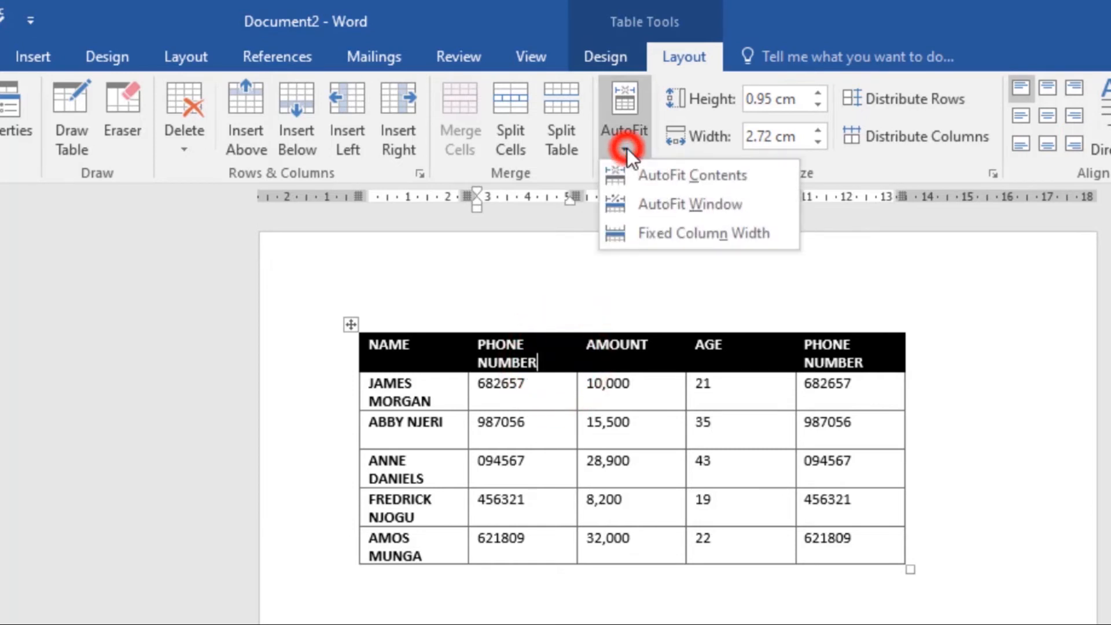
{"action": "left_click", "coordinate": [654, 173]}
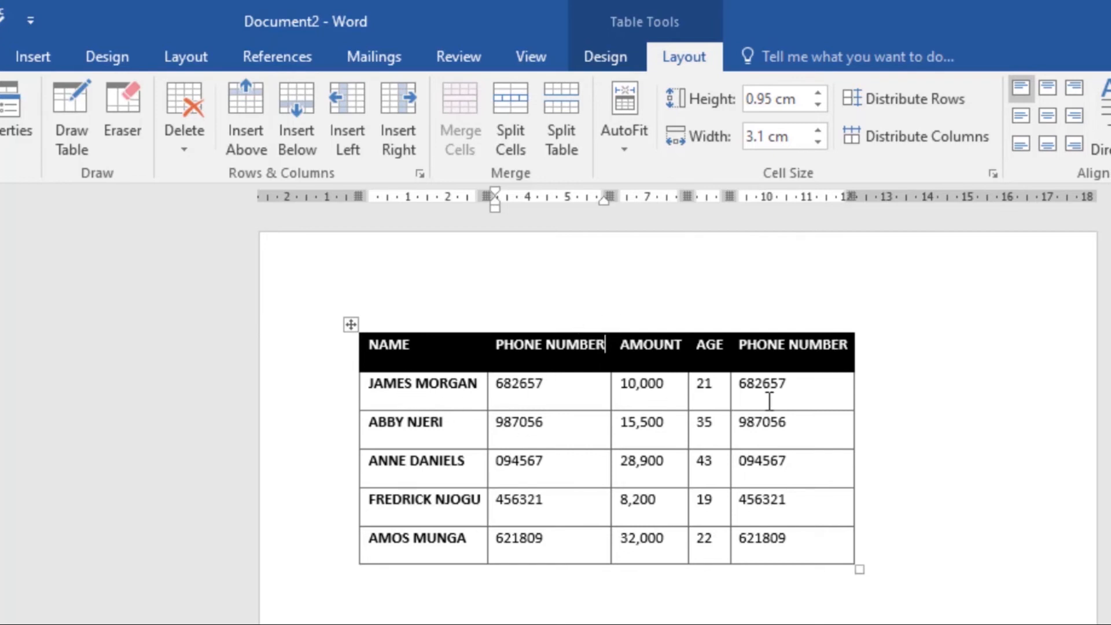
- Merge all the cells of the first row below the header into one cell
{"action": "left_click", "coordinate": [407, 389]}
{"action": "left_click_drag", "start_coordinate": [528, 383], "coordinate": [799, 397]}
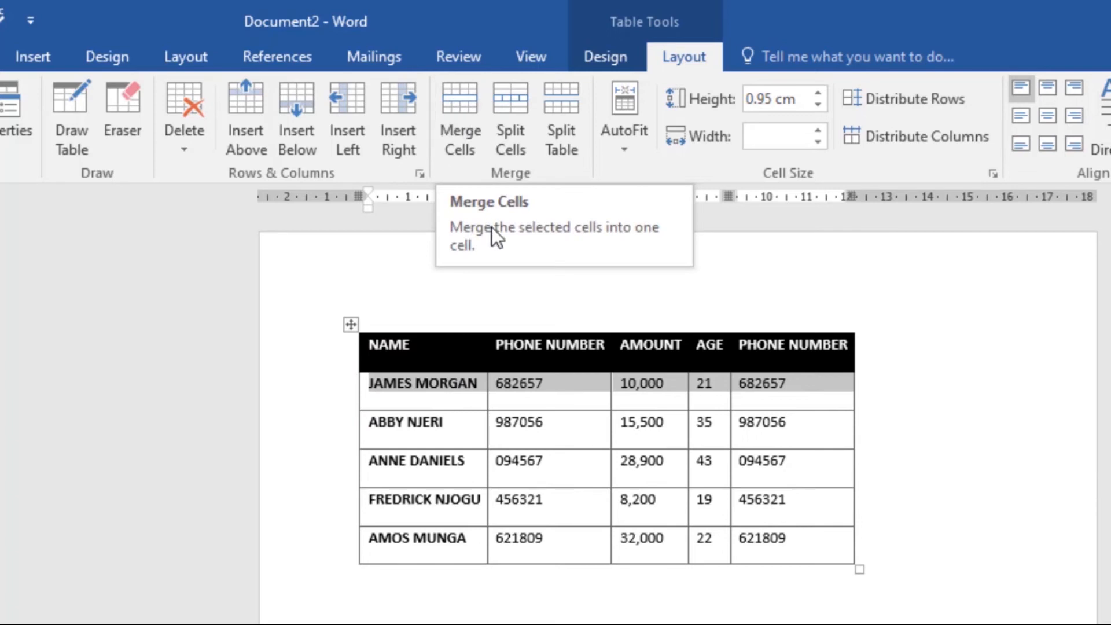
{"action": "left_click", "coordinate": [457, 107]}
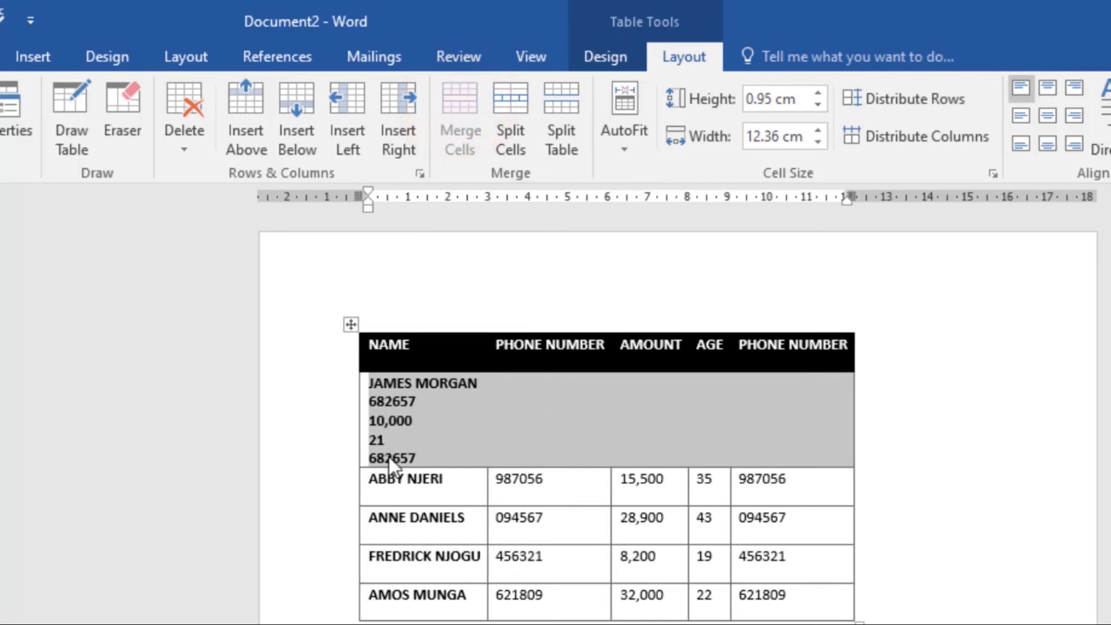
{"action": "left_click", "coordinate": [529, 389]}
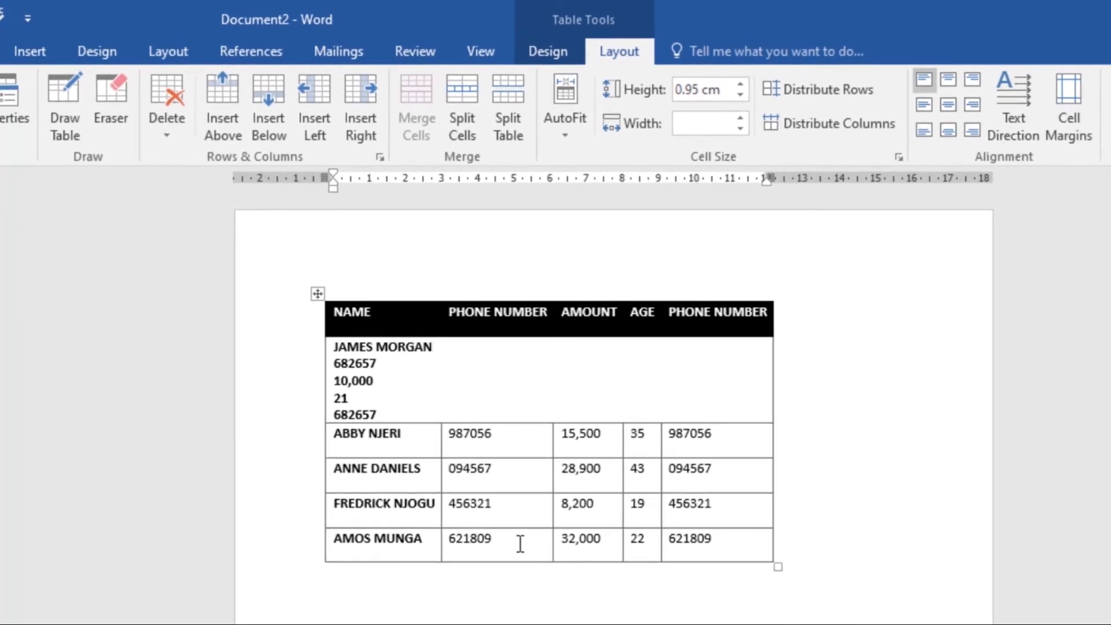
- Split the first PHONE NUMBER cell in the table's last row into 2 columns and 2 rows
{"action": "left_click", "coordinate": [520, 544]}
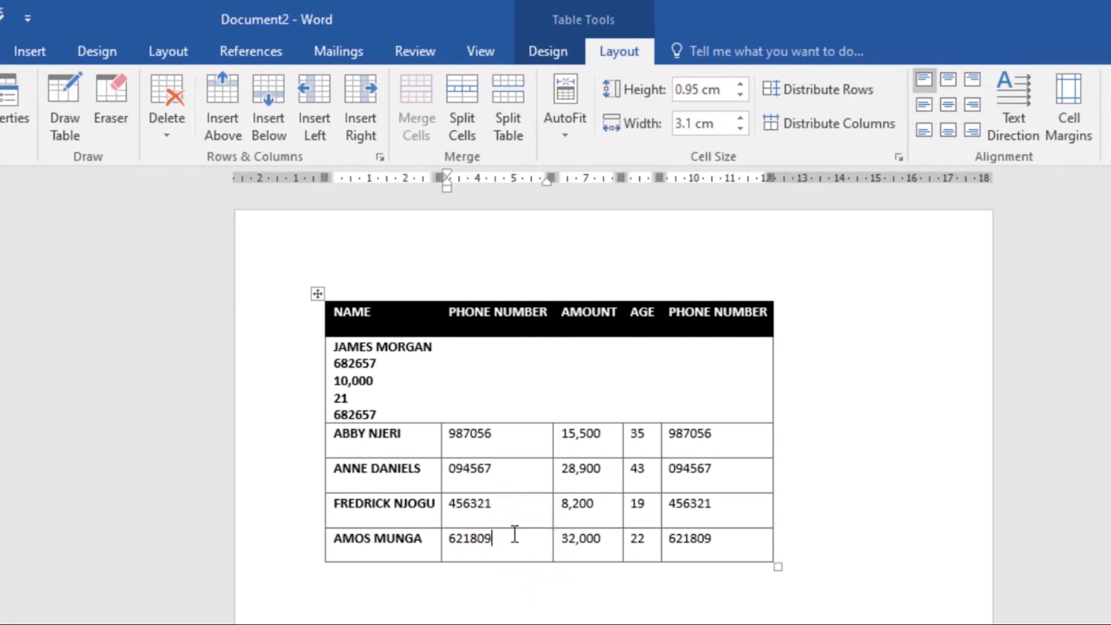
{"action": "left_click", "coordinate": [451, 93]}
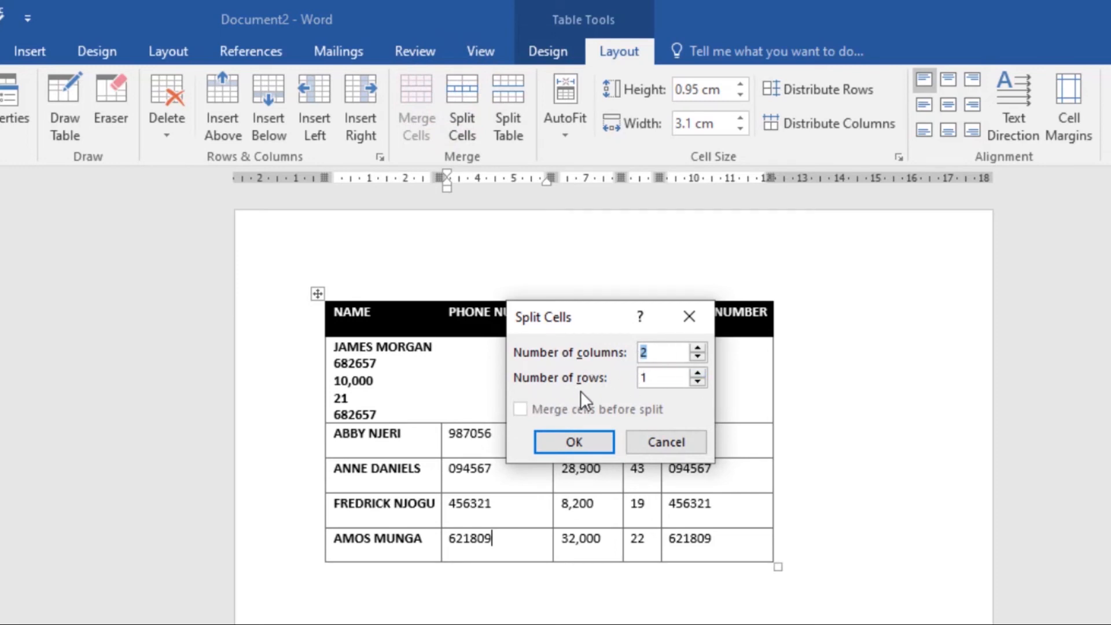
{"action": "left_click", "coordinate": [699, 373]}
{"action": "left_click", "coordinate": [582, 440]}
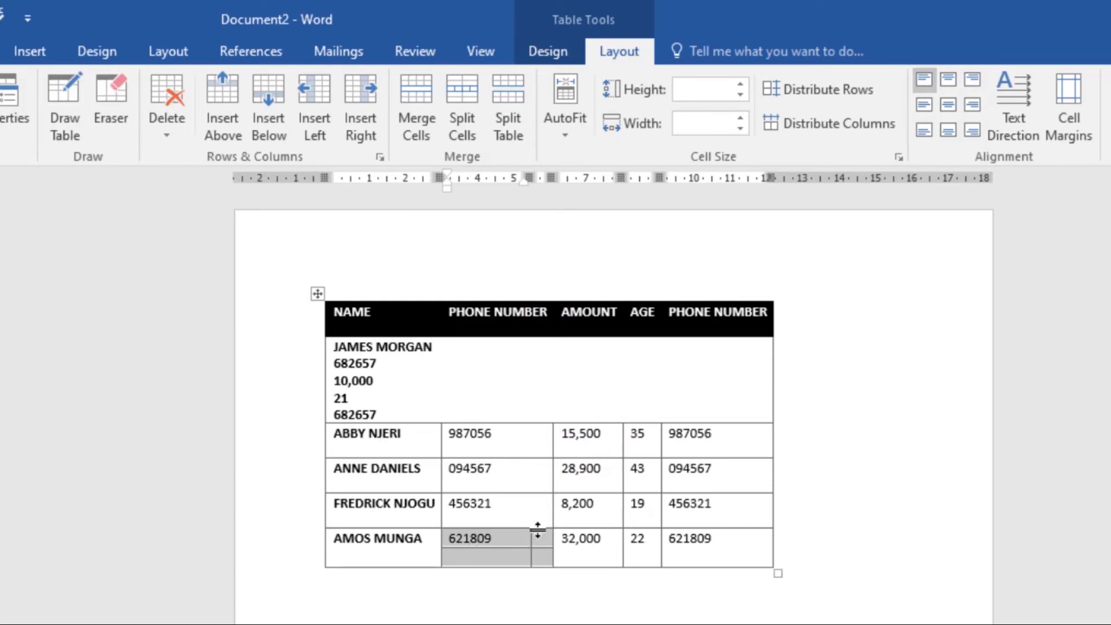
{"action": "left_click", "coordinate": [487, 539]}
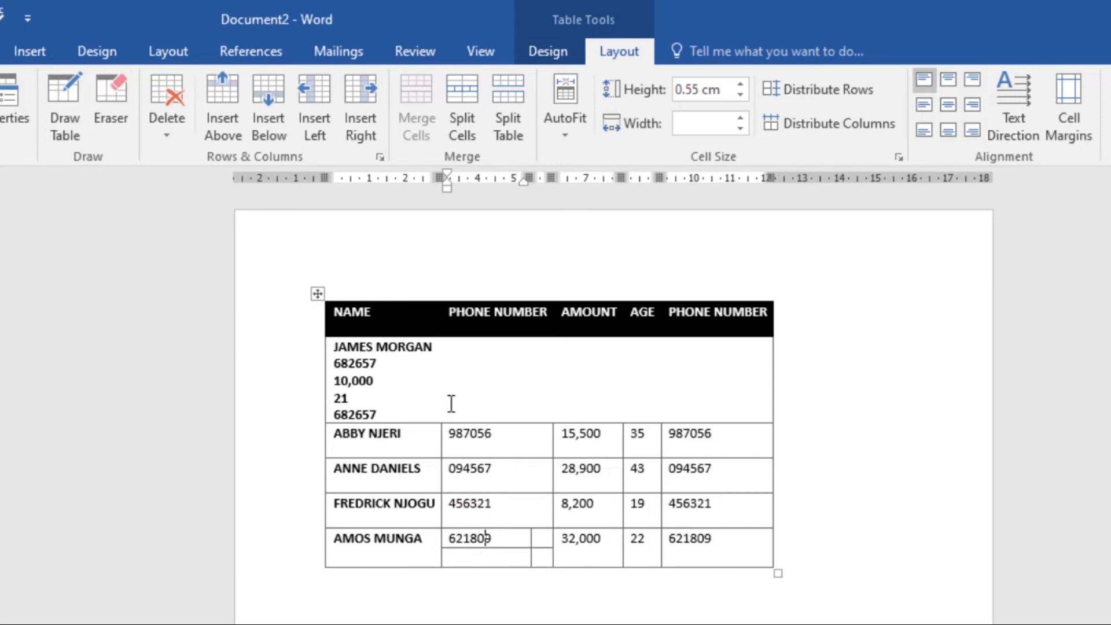
- Split the merged cell below the header into 3 columns and 2 rows
{"action": "left_click", "coordinate": [498, 370]}
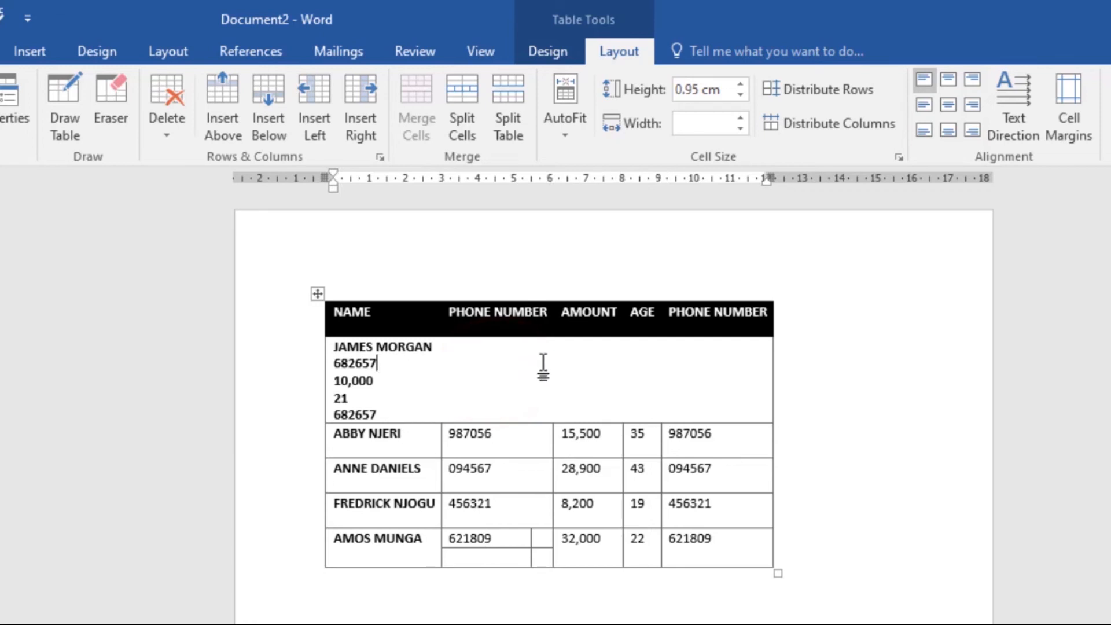
{"action": "left_click", "coordinate": [542, 363]}
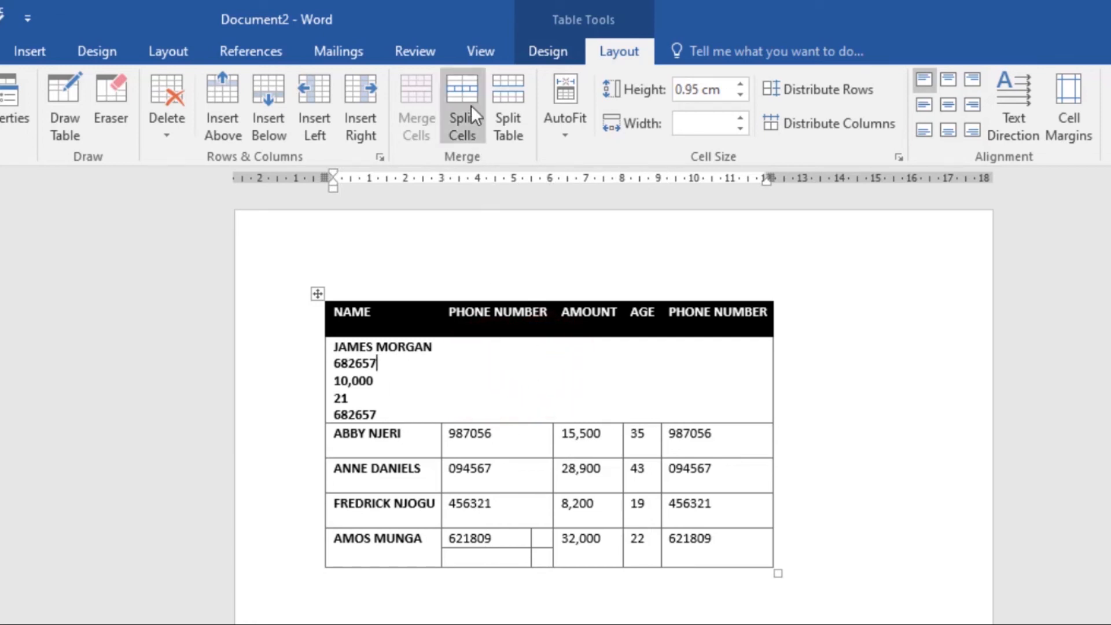
{"action": "left_click", "coordinate": [461, 88]}
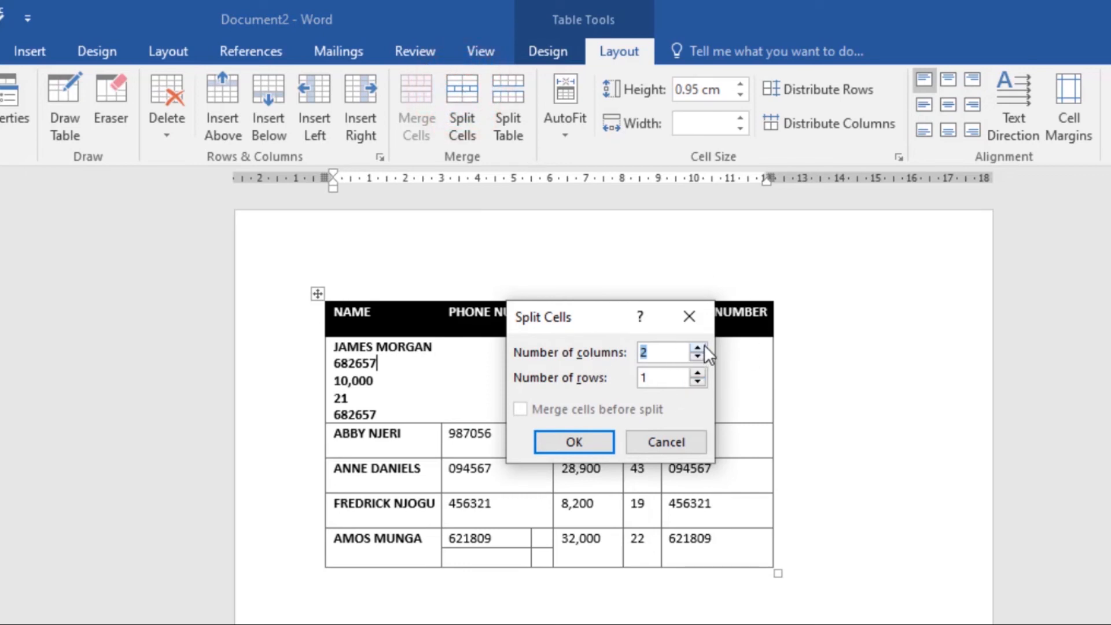
{"action": "left_click", "coordinate": [701, 348]}
{"action": "left_click", "coordinate": [587, 447]}
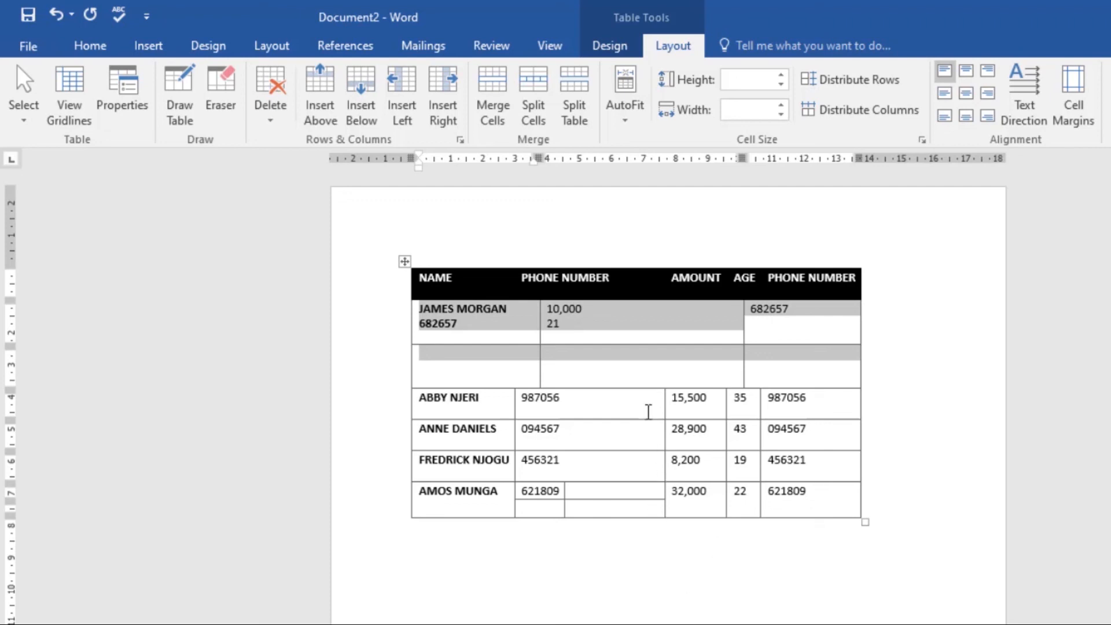
- Try splitting the table at the row with amount 15,500, and undo both this split and the merged cell's split
{"action": "left_click", "coordinate": [648, 412]}
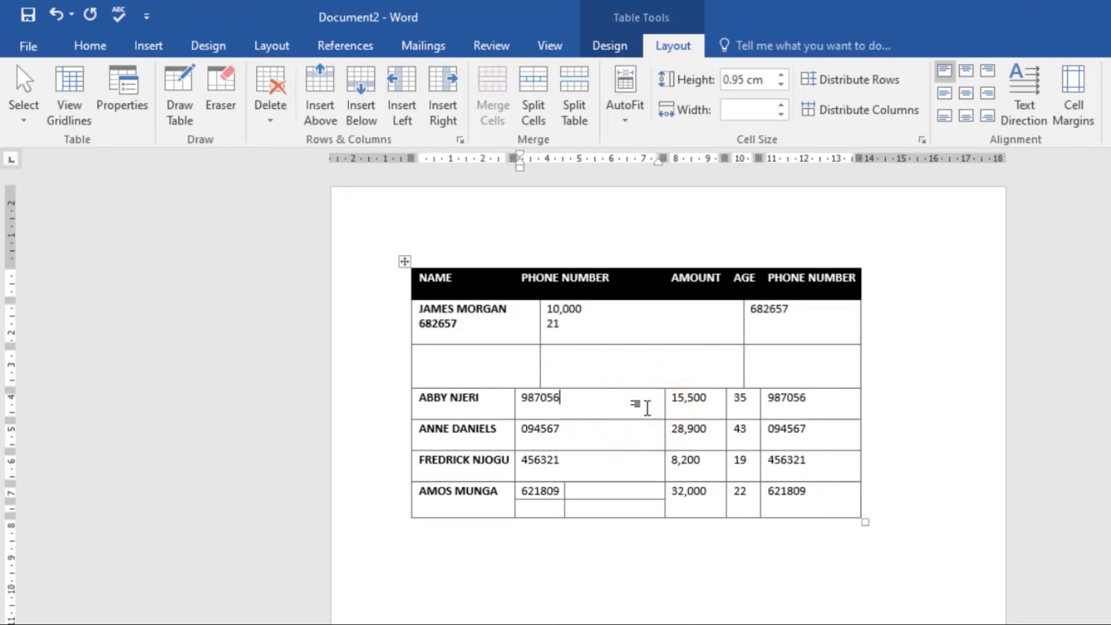
{"action": "left_click", "coordinate": [571, 105]}
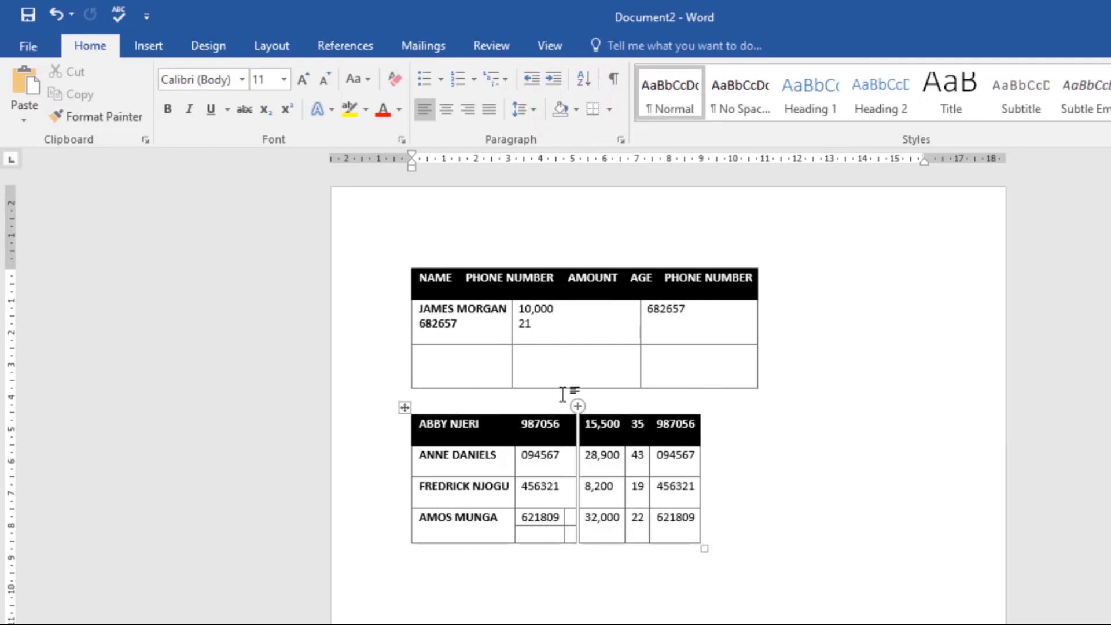
{"action": "left_click", "coordinate": [51, 12]}
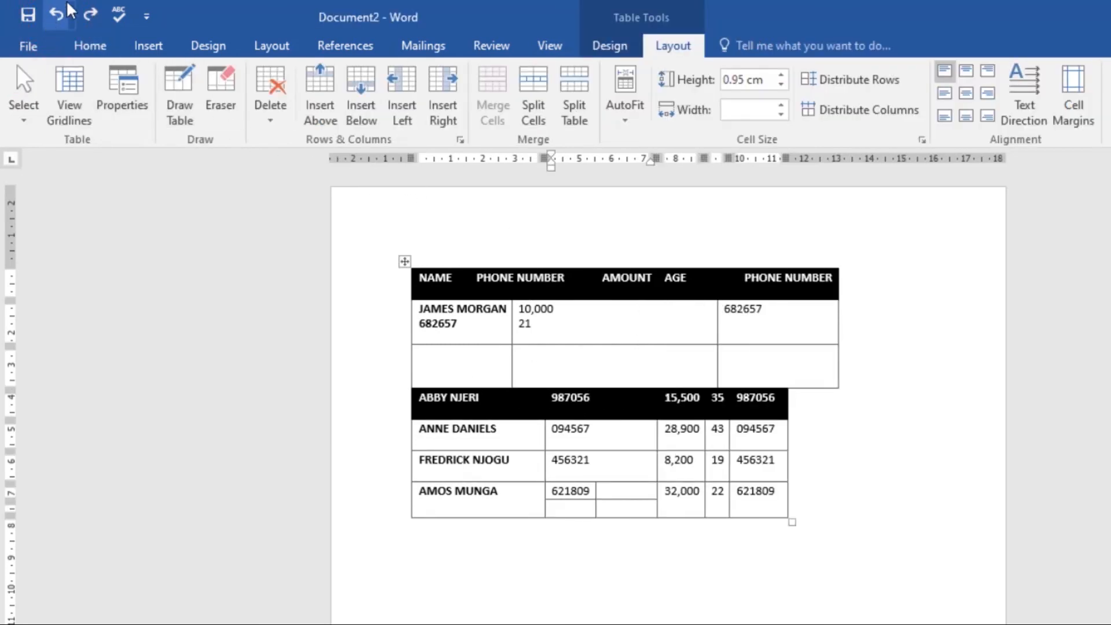
{"action": "left_click", "coordinate": [55, 14]}
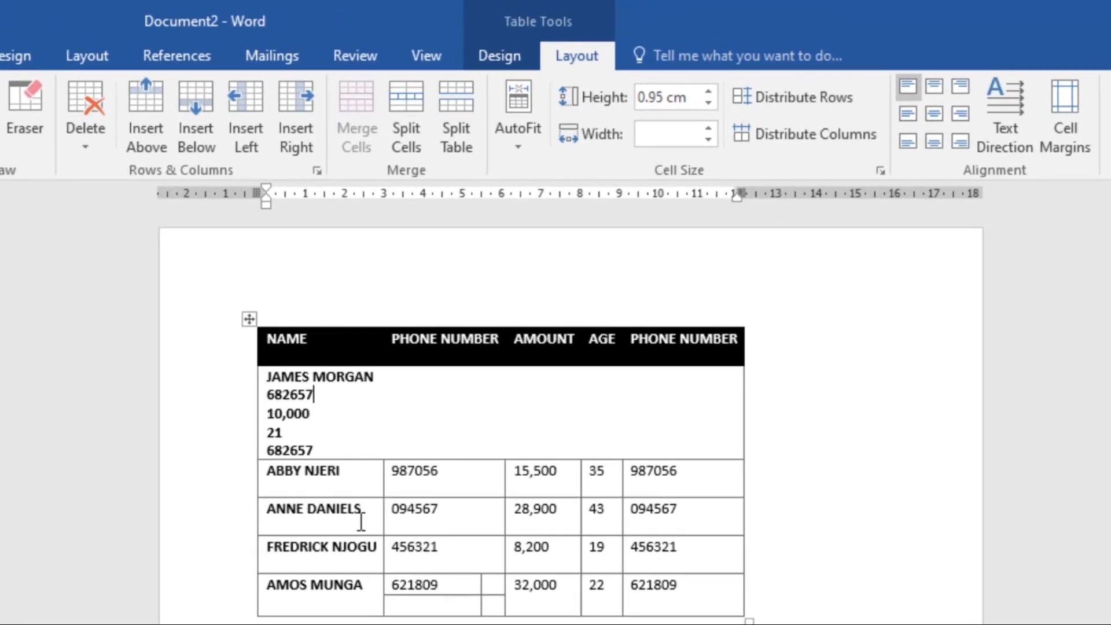
- Split the table in two so that the row with amount 28,900 starts the second table
{"action": "left_click", "coordinate": [377, 513]}
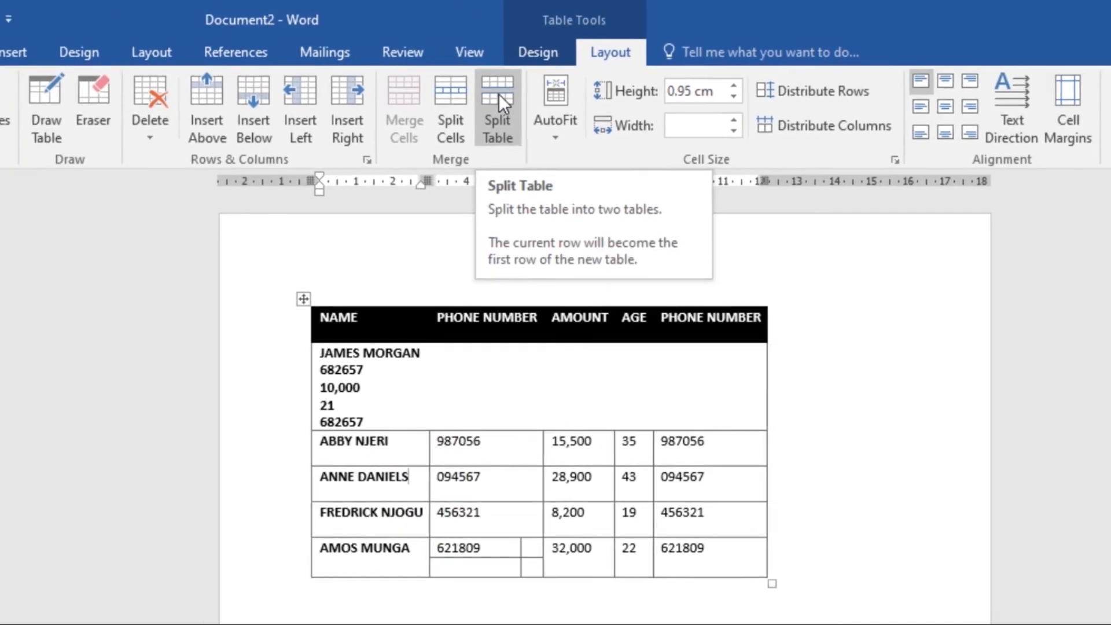
{"action": "left_click", "coordinate": [498, 99]}
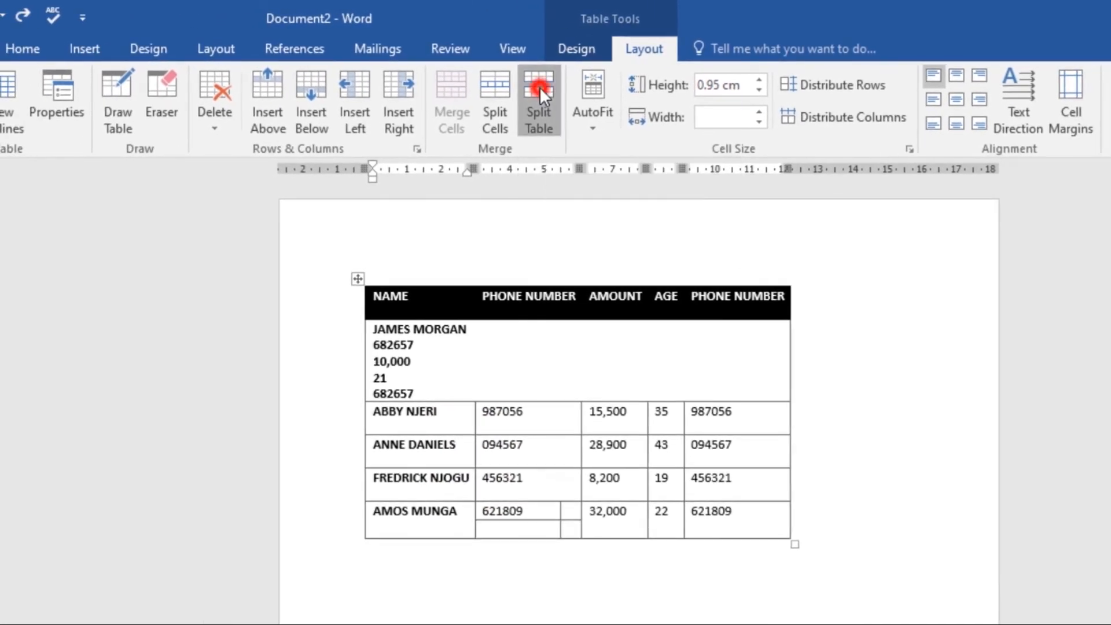